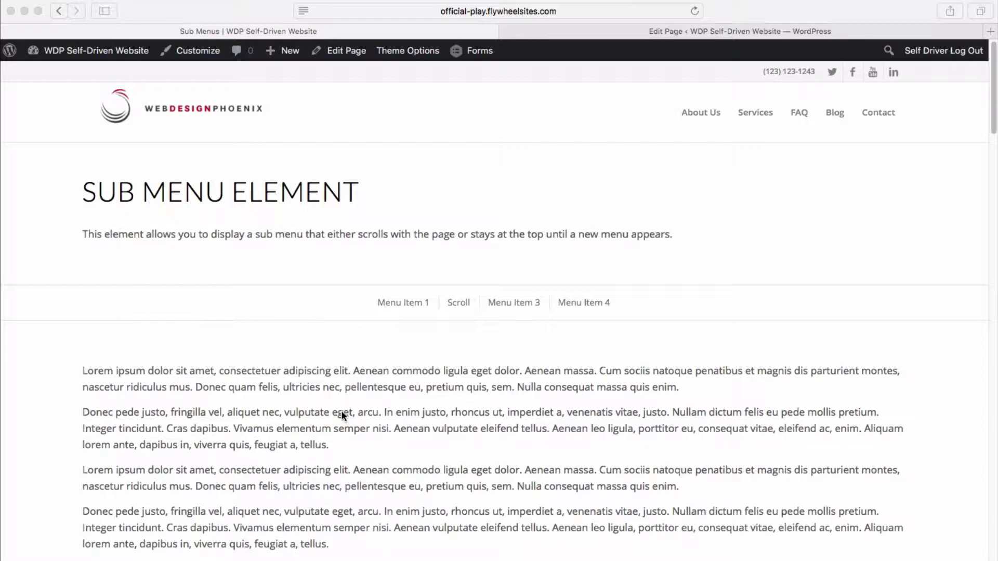
# - Scroll through the live Sub Menus page to review its content
pyautogui.scroll(-3, 377, 419)
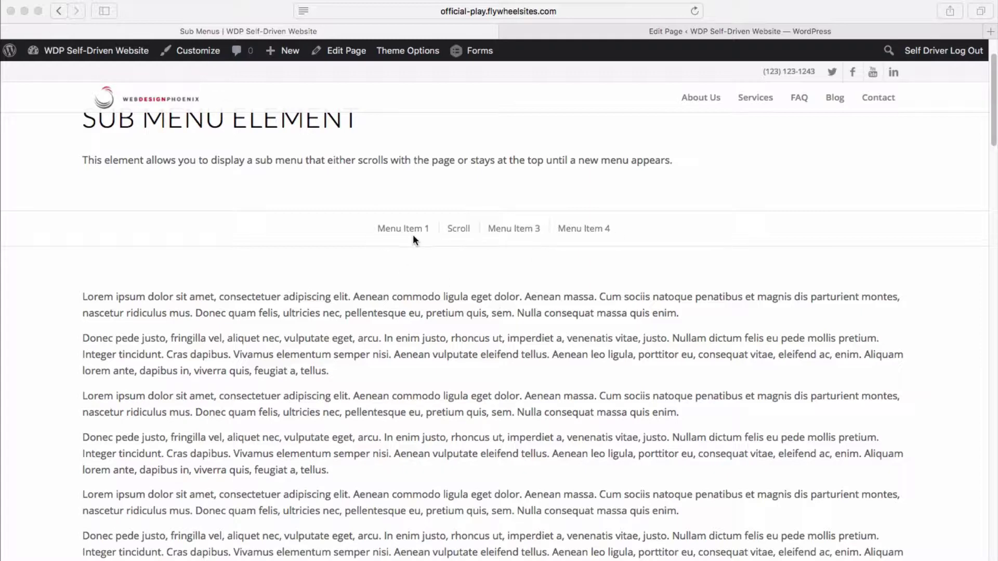
pyautogui.scroll(-5, 518, 458)
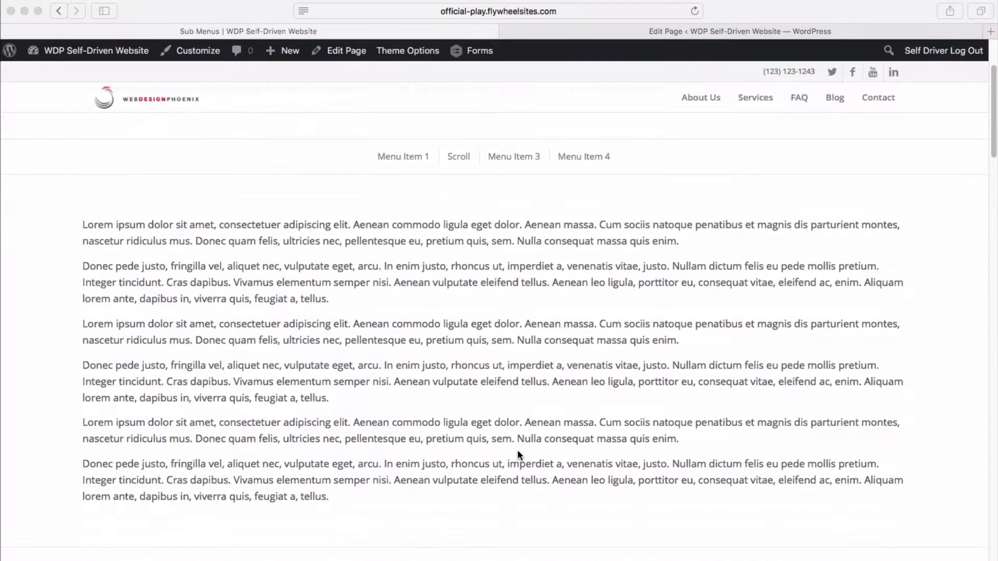
pyautogui.scroll(-3, 517, 447)
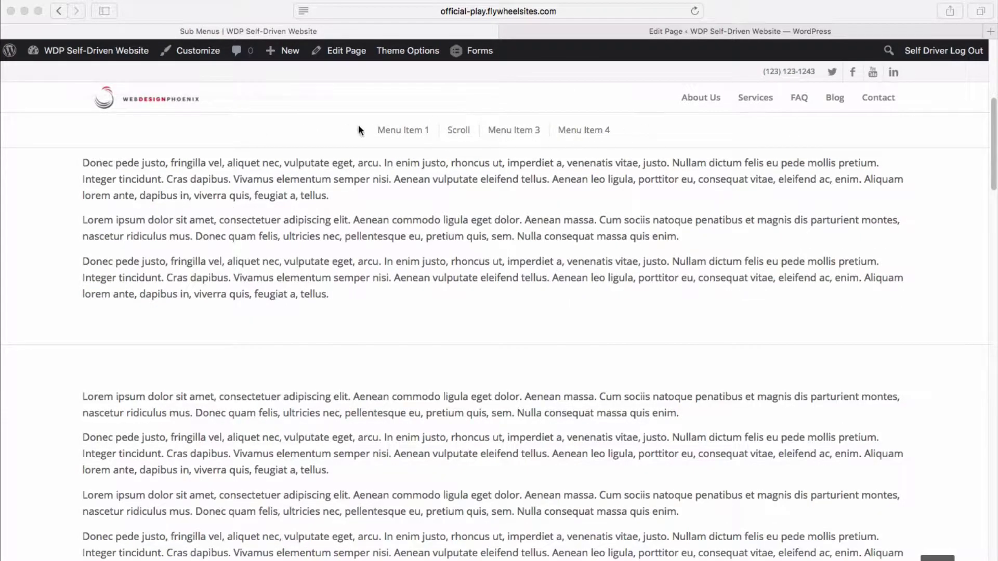
pyautogui.scroll(-5, 481, 195)
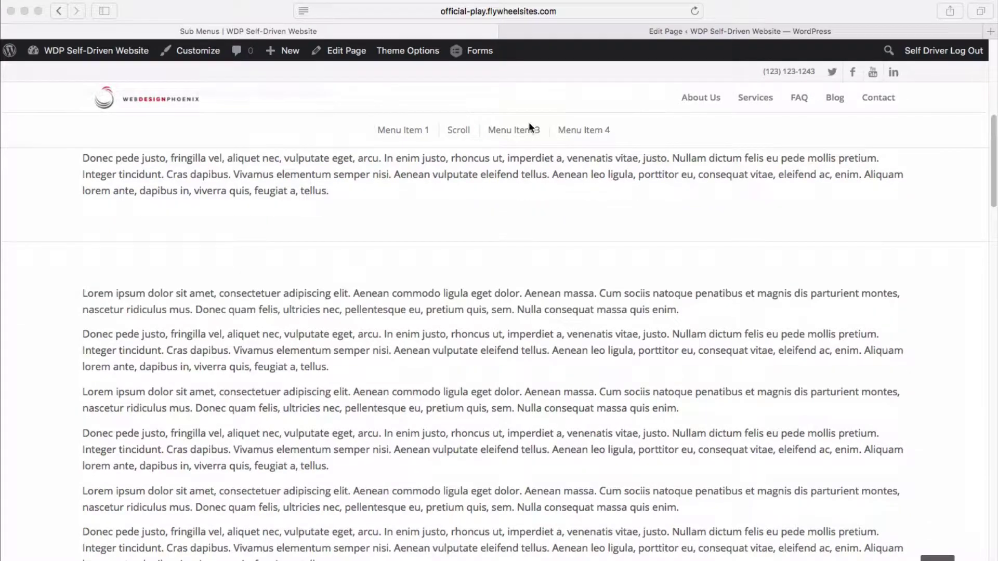
pyautogui.scroll(-2, 463, 234)
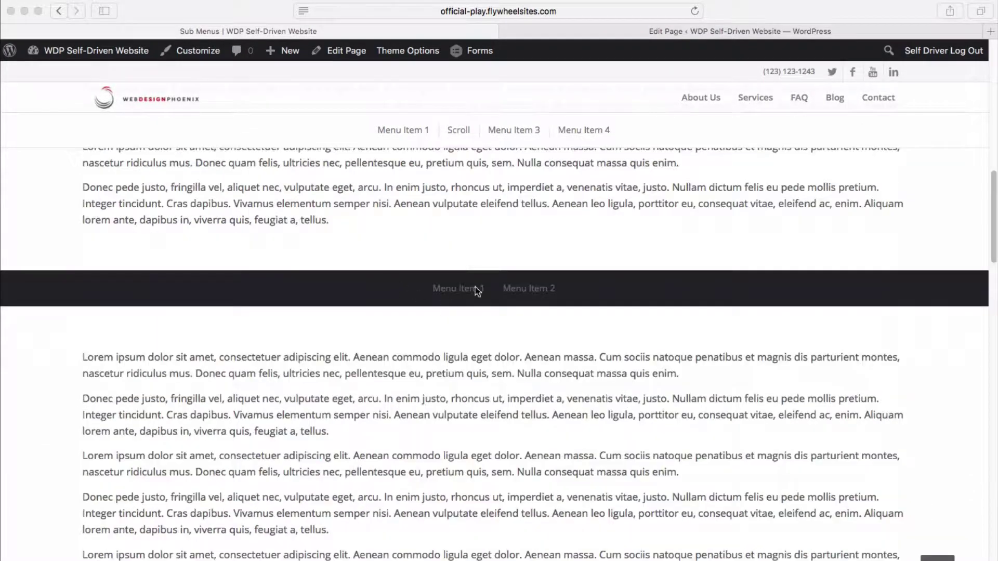
pyautogui.scroll(-2, 460, 294)
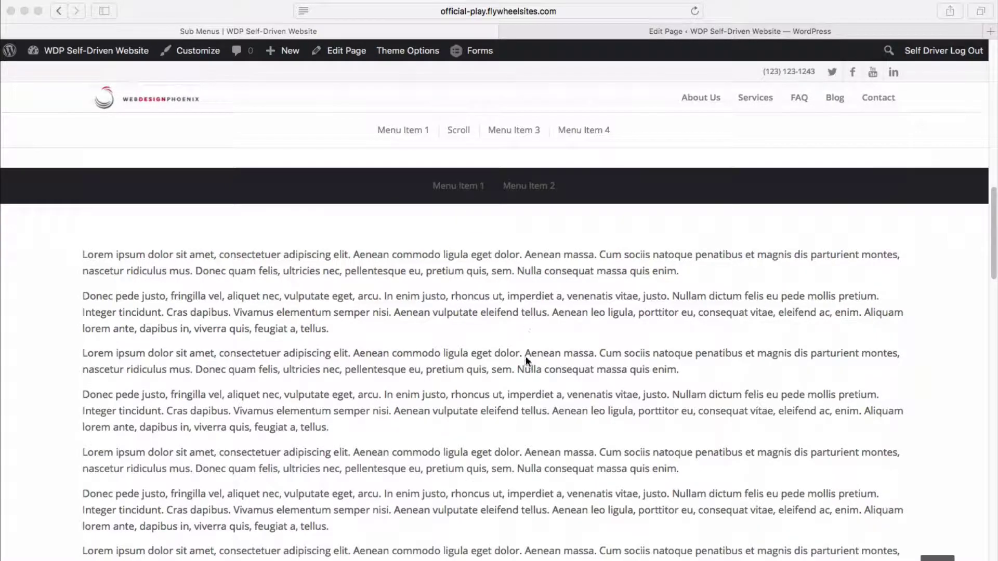
pyautogui.scroll(-2, 481, 319)
pyautogui.scroll(-5, 482, 319)
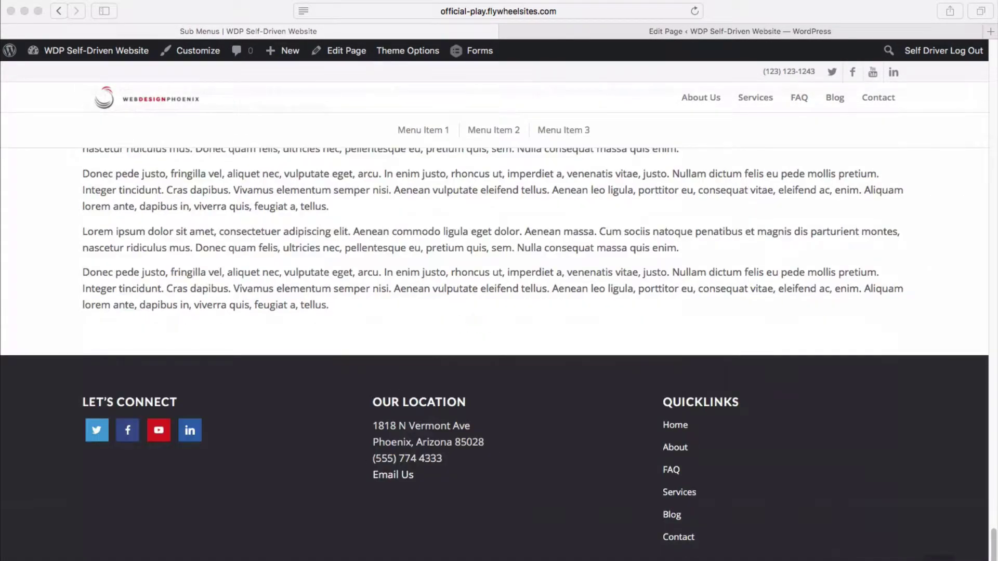
pyautogui.scroll(10, 599, 330)
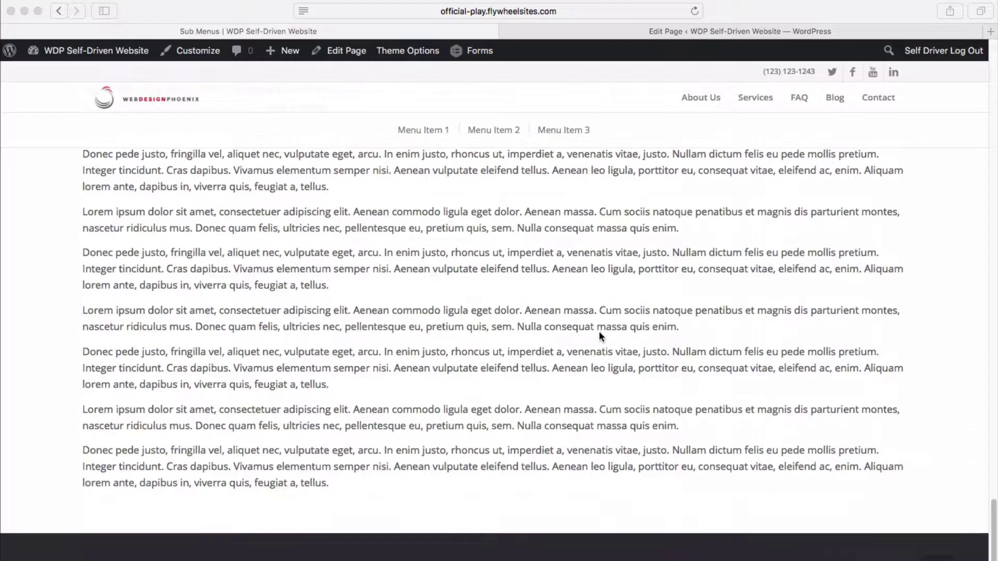
pyautogui.scroll(5, 592, 340)
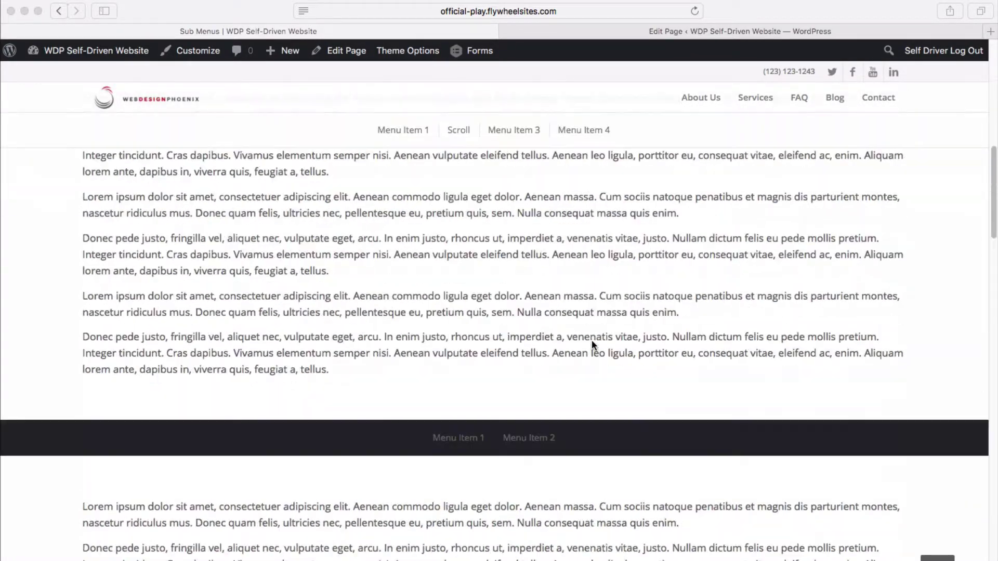
pyautogui.scroll(-3, 591, 342)
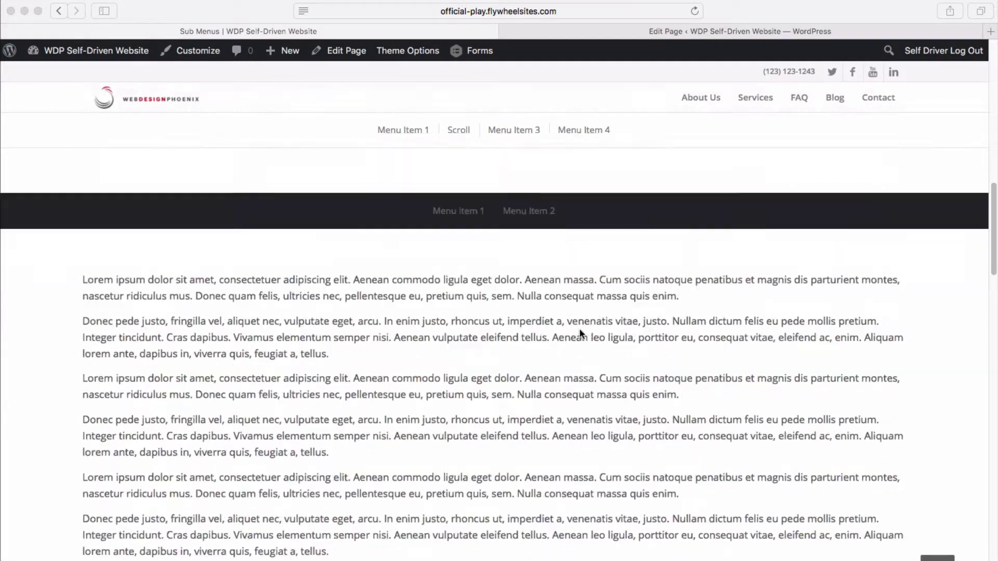
pyautogui.scroll(10, 579, 329)
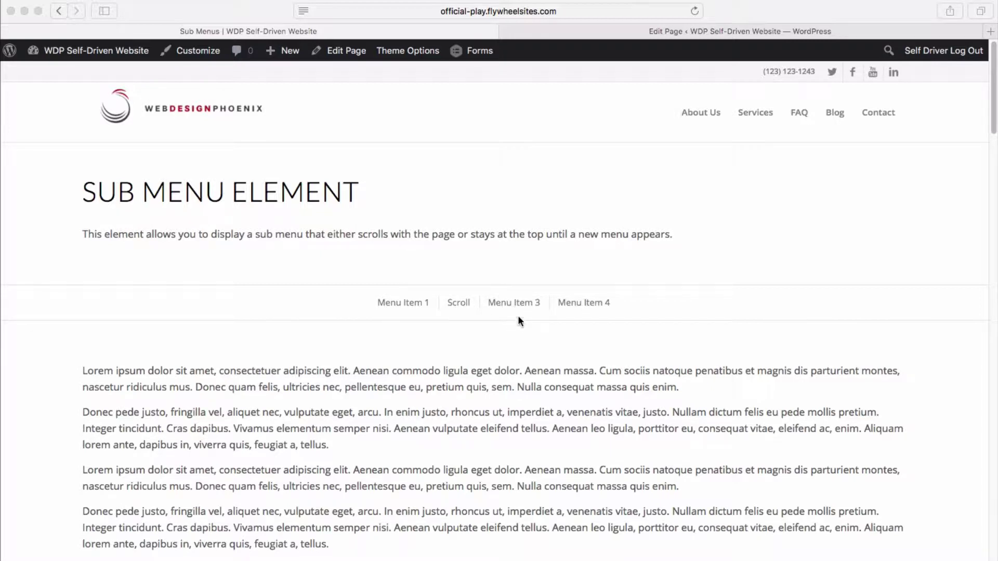
# - Test twice that the Scroll sub menu item jumps down to its target section
pyautogui.click(449, 307)
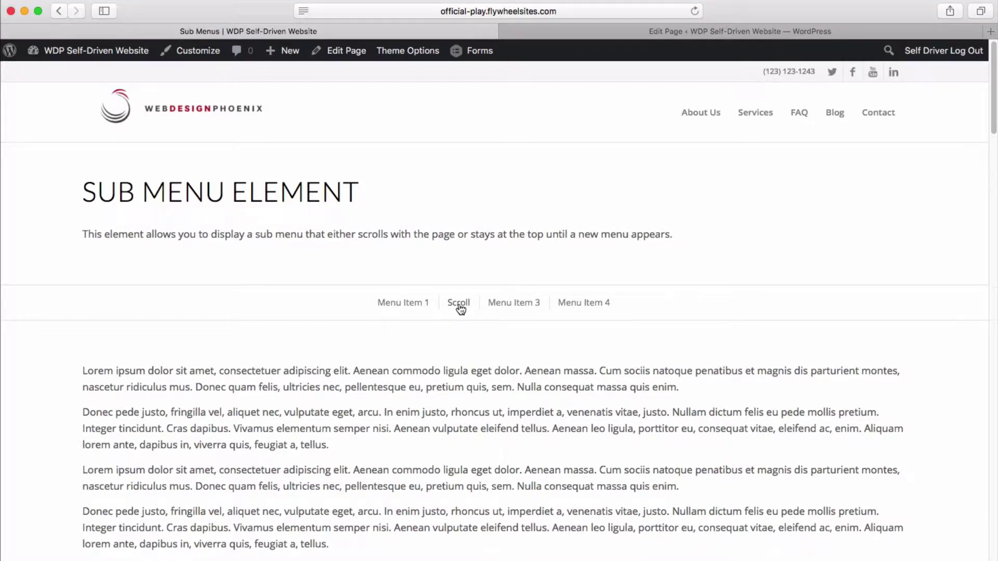
pyautogui.click(459, 304)
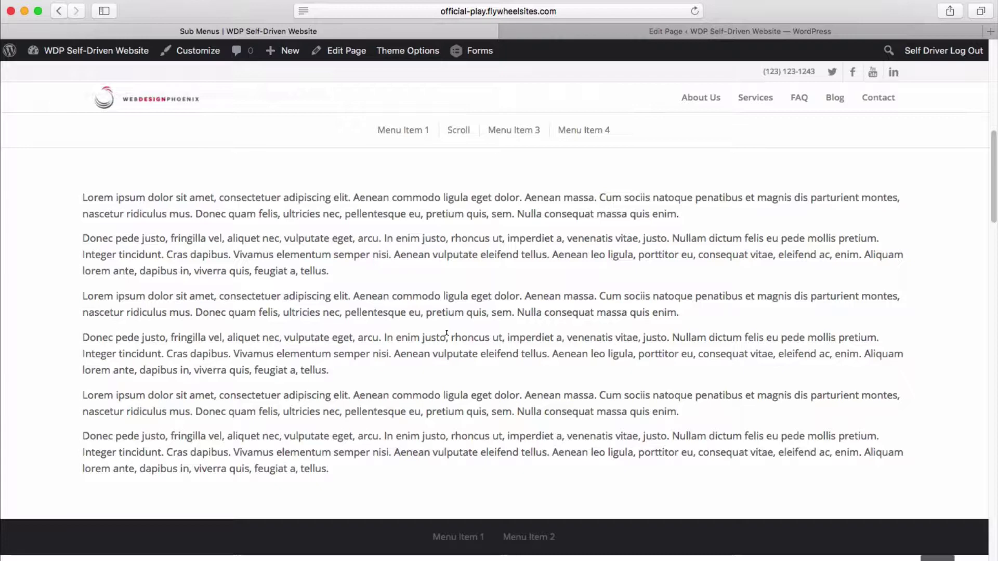
pyautogui.scroll(10, 392, 312)
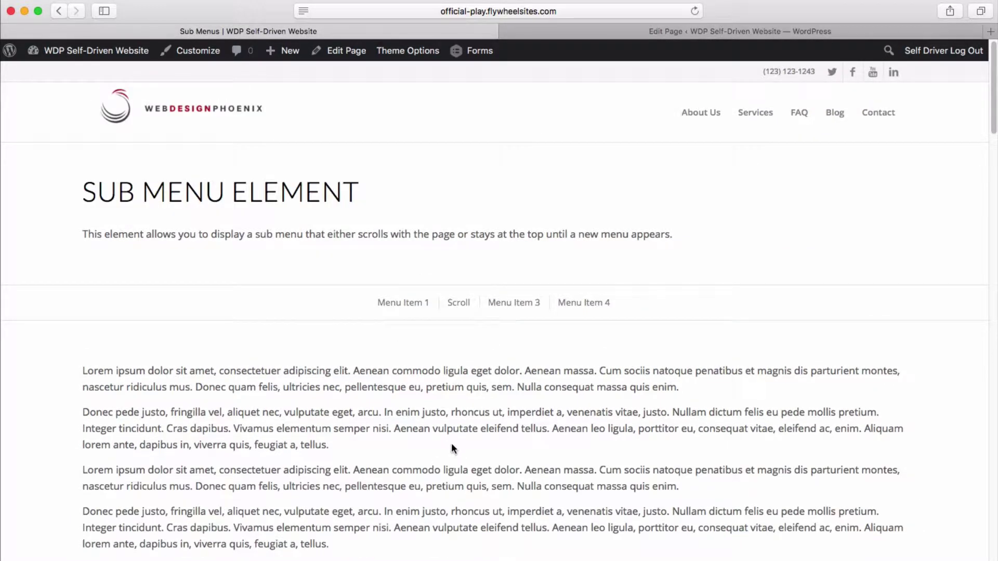
pyautogui.click(458, 304)
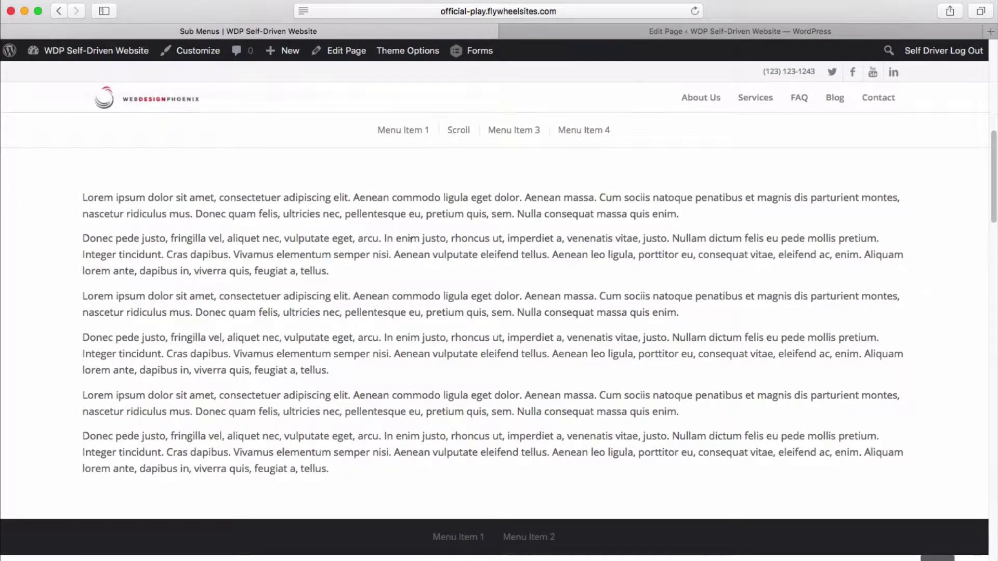
pyautogui.scroll(5, 411, 239)
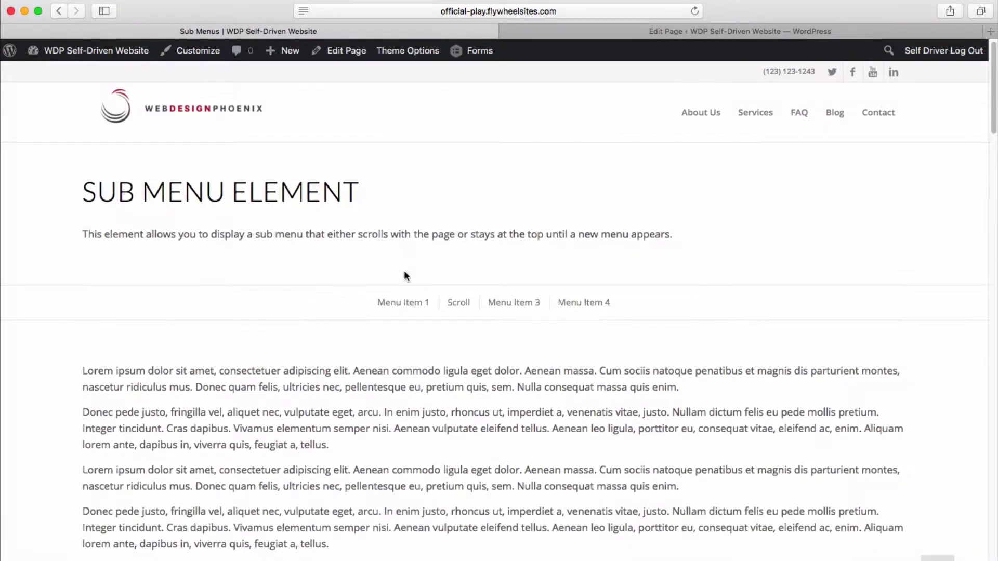
# - In the Avia Layout Builder, open the Fullwidth Sub Menu element's settings from Content Elements
pyautogui.click(599, 32)
pyautogui.scroll(-2, 487, 315)
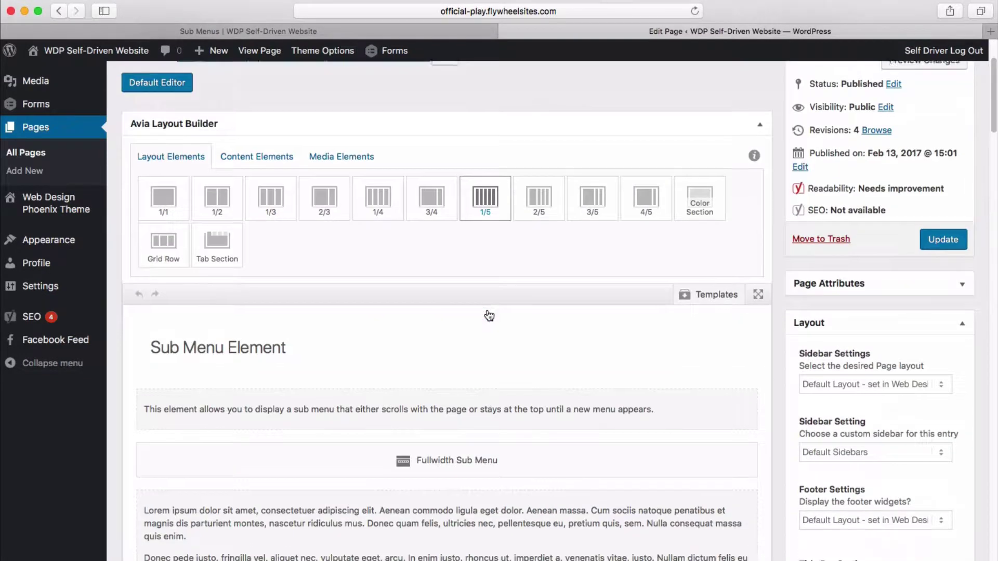
pyautogui.click(268, 134)
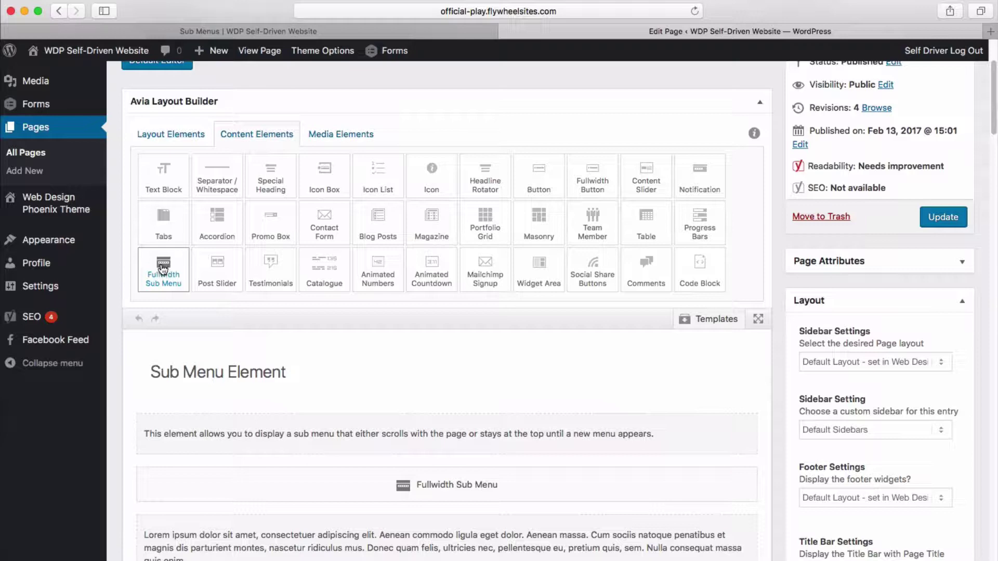
pyautogui.click(163, 269)
pyautogui.click(439, 483)
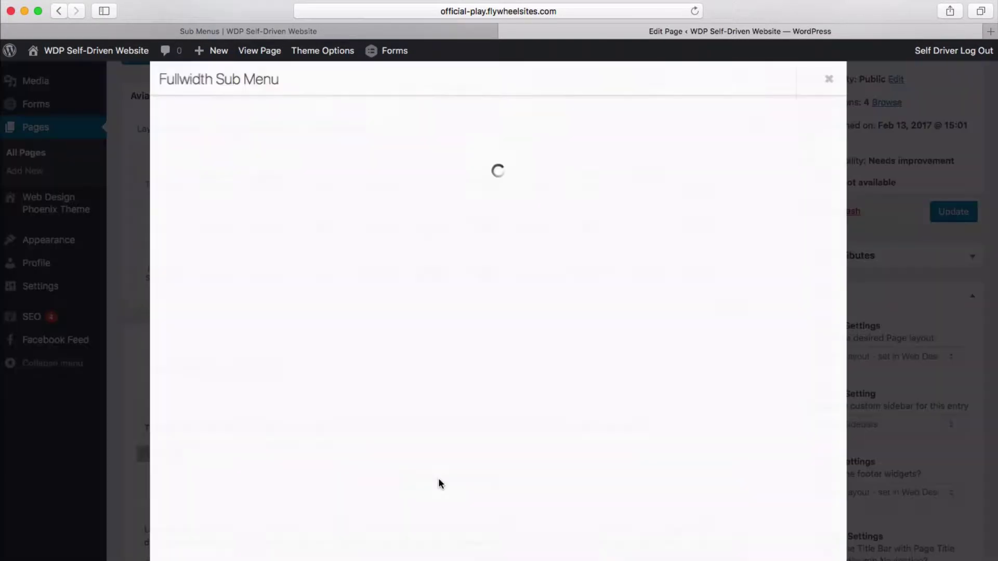
pyautogui.click(297, 32)
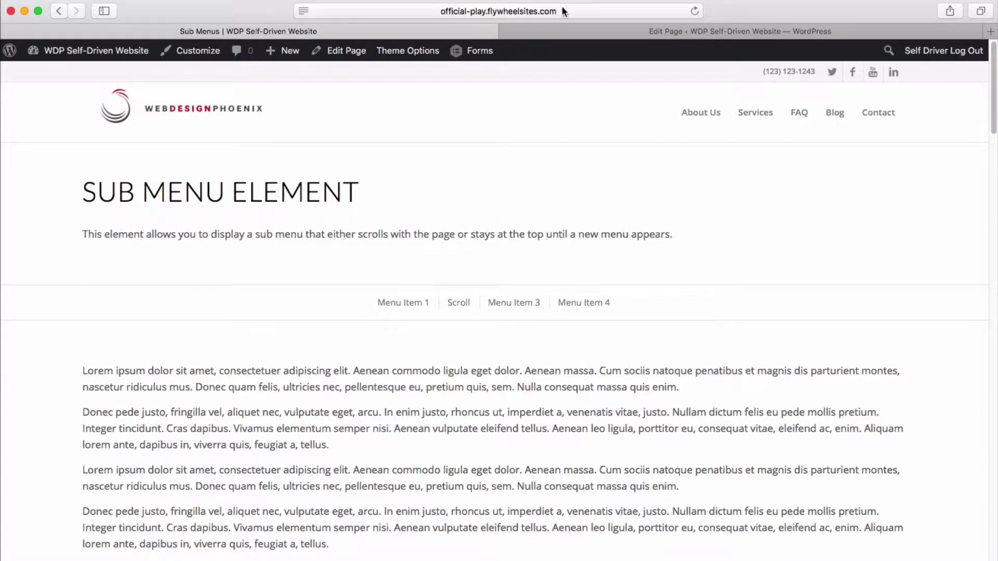
pyautogui.click(582, 35)
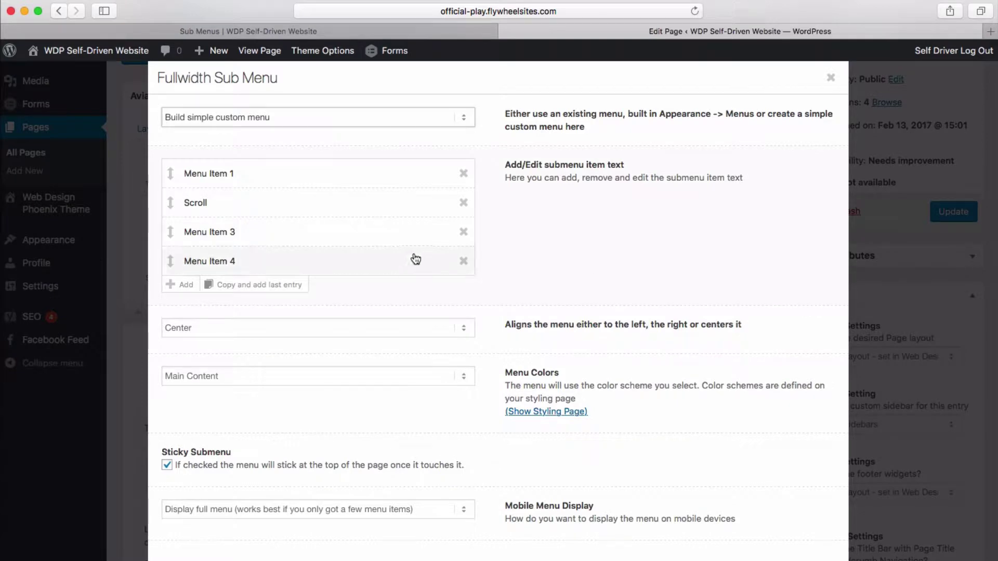
# - Keep 'Build simple custom menu' with Center alignment, then view the live Sub Menus page
pyautogui.click(280, 117)
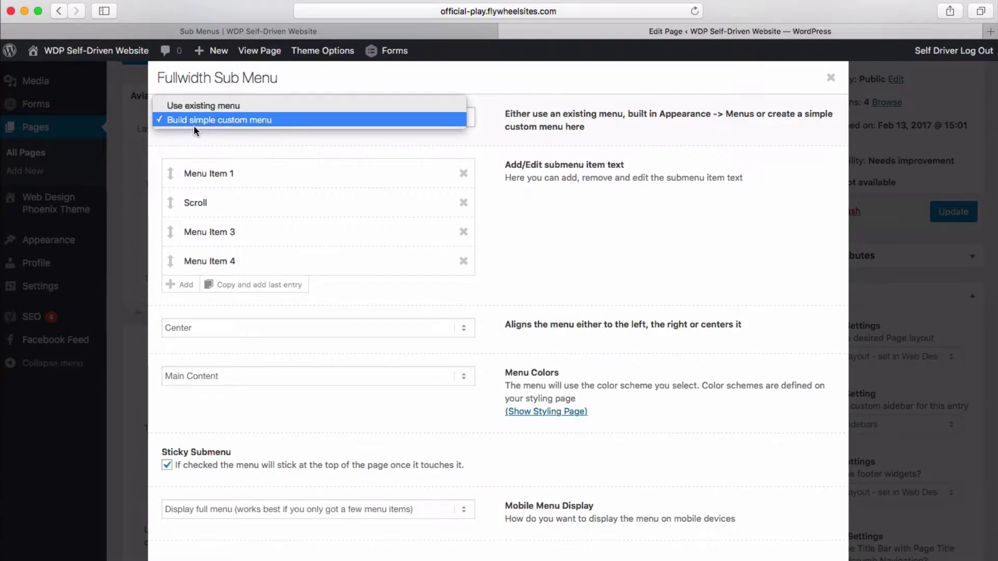
pyautogui.click(244, 124)
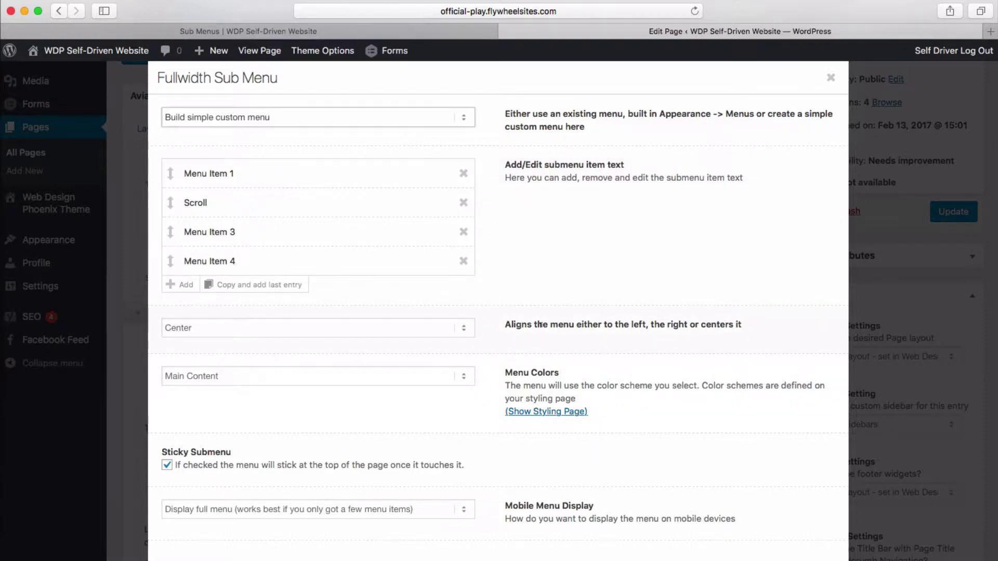
pyautogui.click(210, 332)
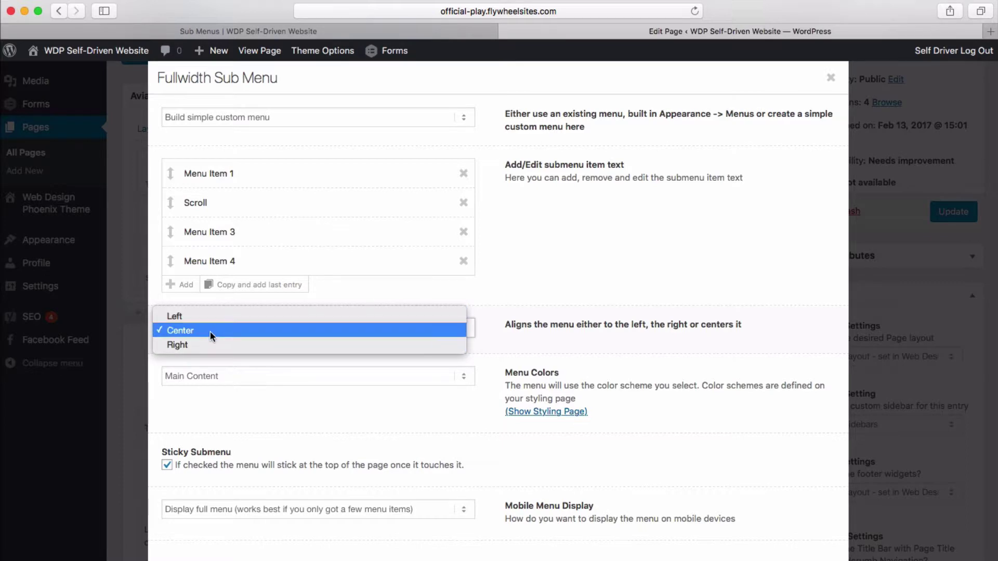
pyautogui.click(210, 331)
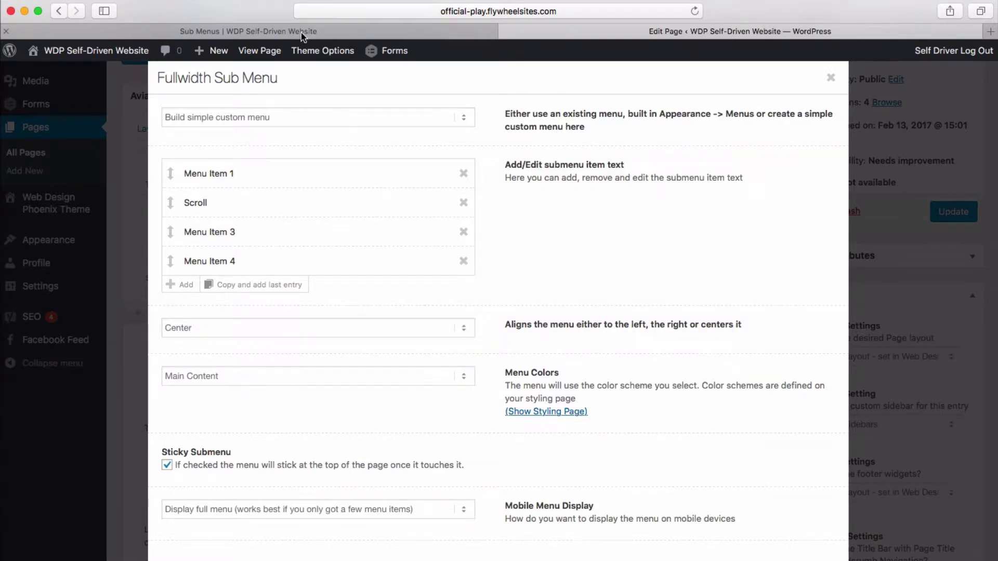
pyautogui.click(302, 34)
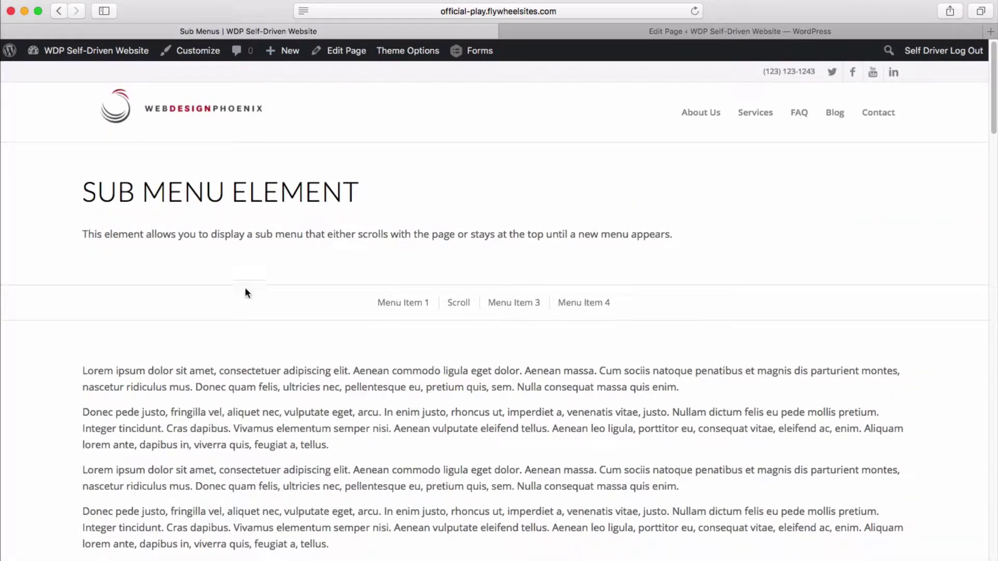
# - Keep the sub menu's Menu Colors set to Main Content
pyautogui.click(618, 35)
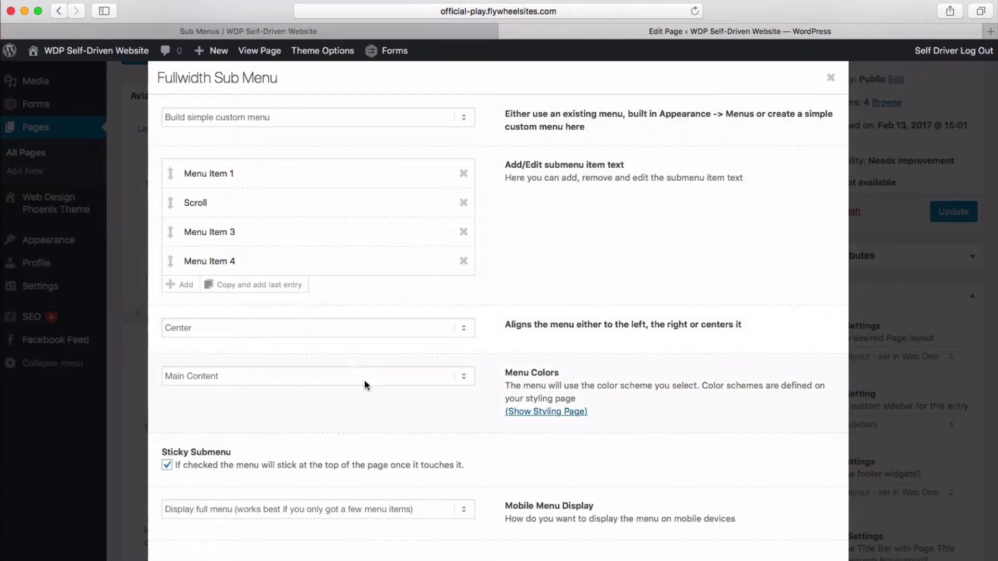
pyautogui.click(391, 379)
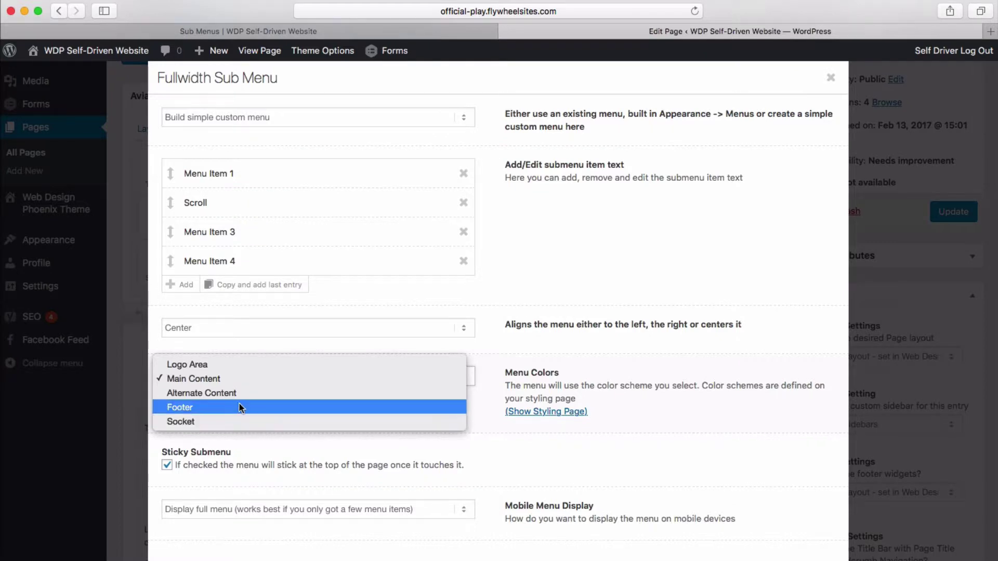
pyautogui.click(495, 351)
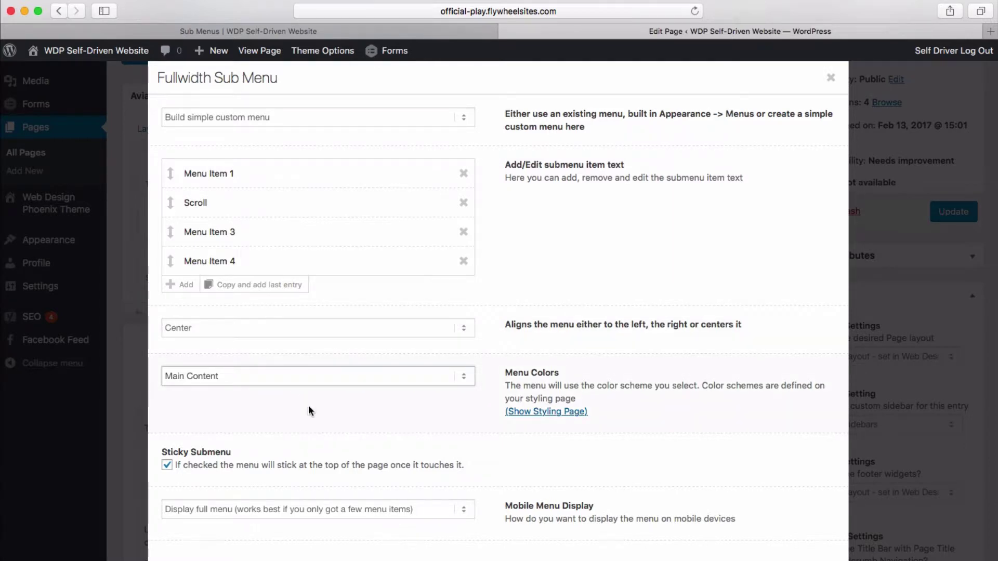
pyautogui.click(276, 375)
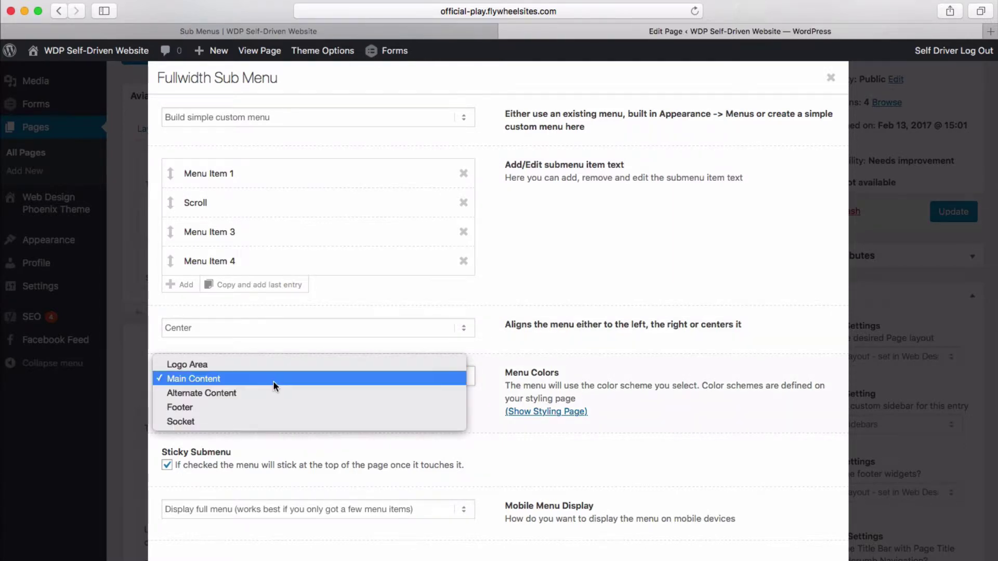
pyautogui.click(273, 380)
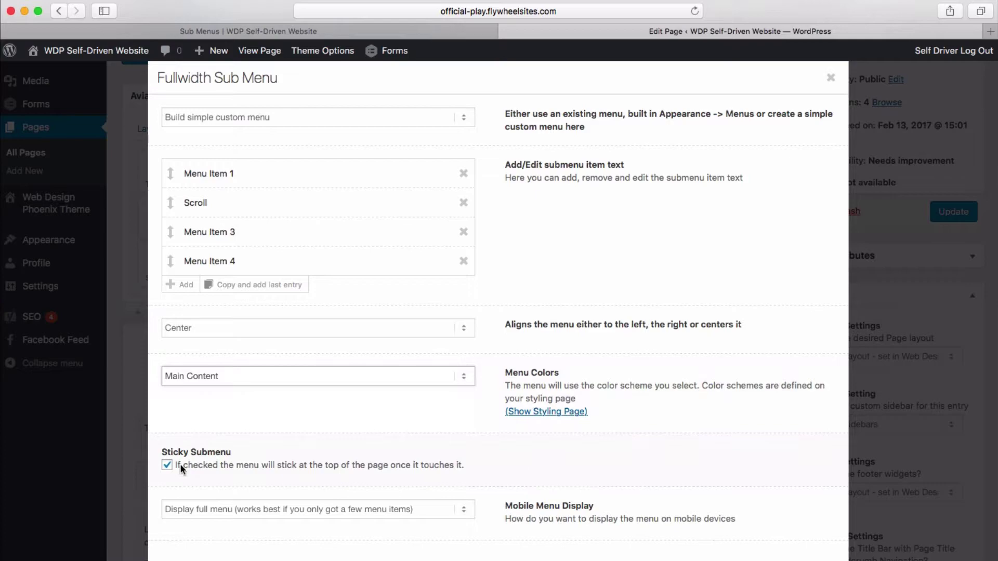
# - Scroll the live Sub Menus page to confirm the sub menu stays sticky
pyautogui.click(313, 32)
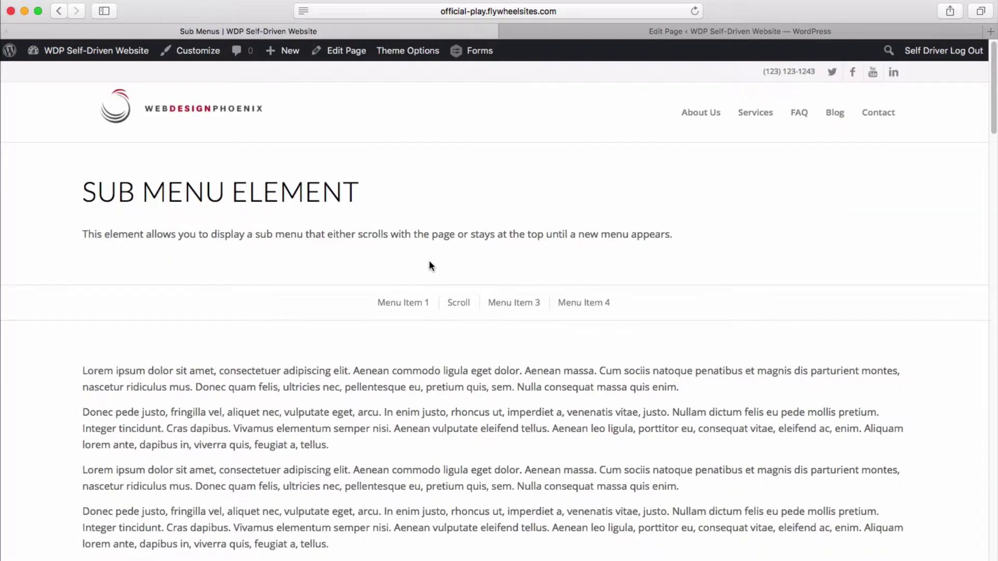
pyautogui.scroll(-10, 430, 263)
pyautogui.scroll(-6, 490, 188)
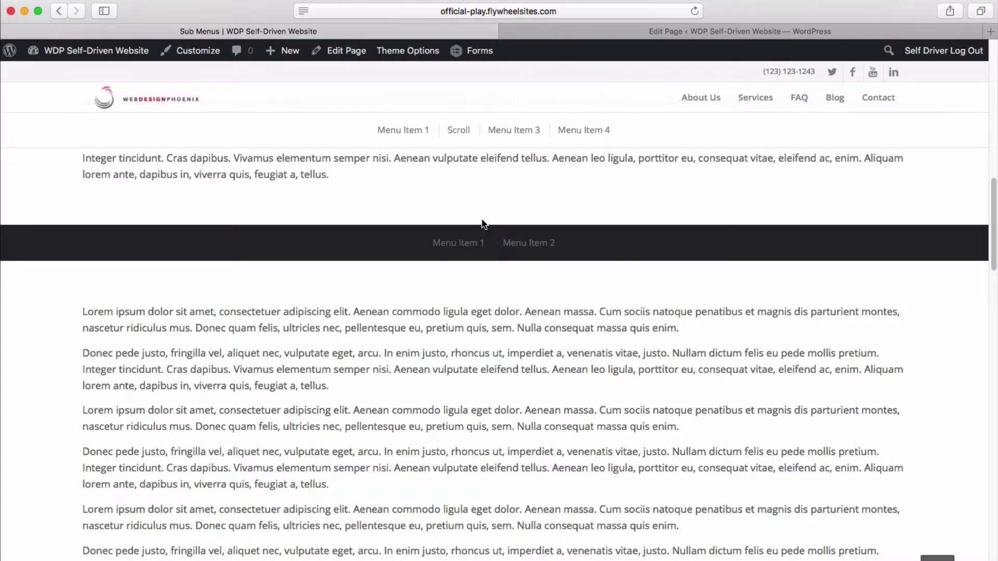
pyautogui.scroll(15, 485, 223)
# - Keep Mobile Menu Display on the full menu and open the Scroll item's settings
pyautogui.click(638, 33)
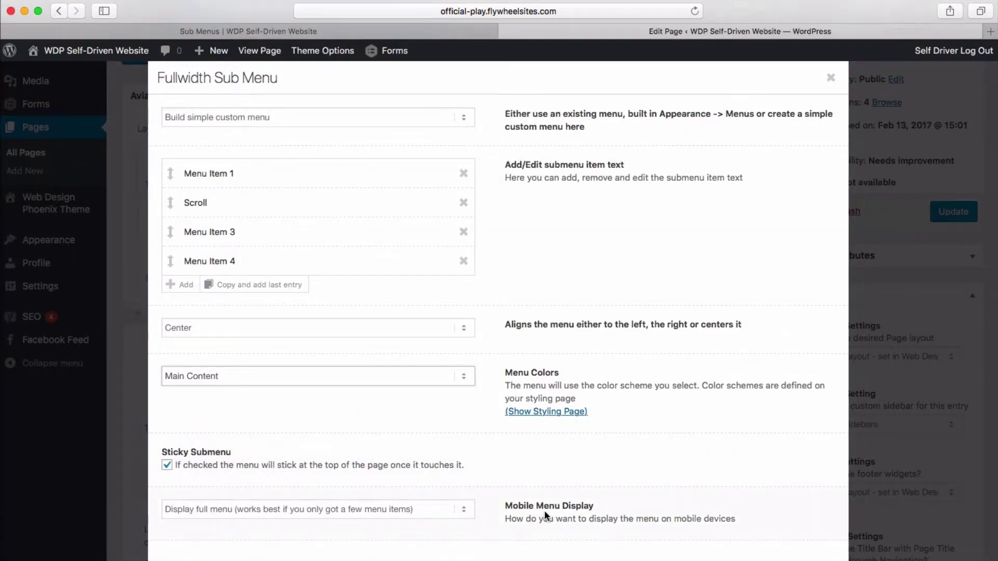
pyautogui.click(280, 510)
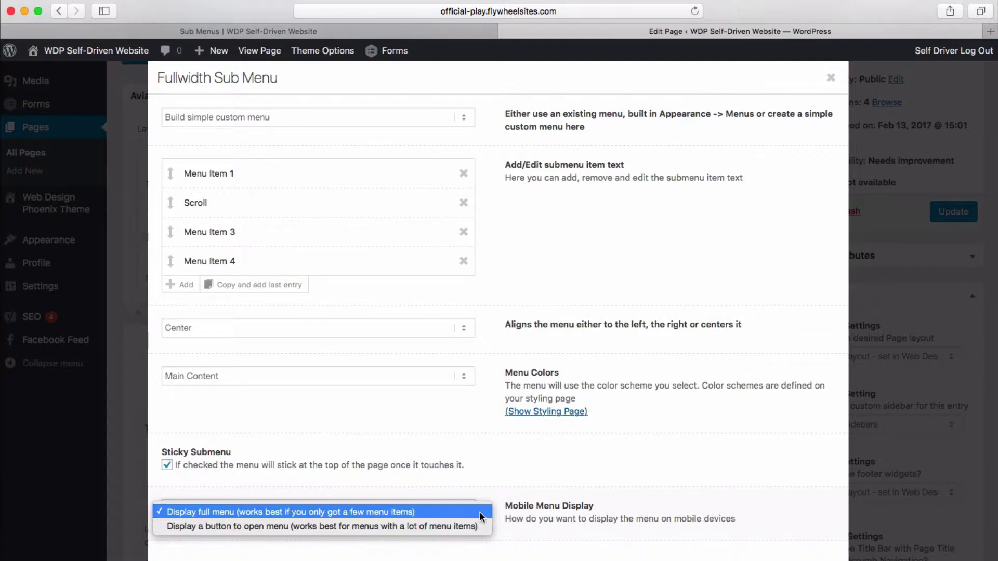
pyautogui.click(516, 507)
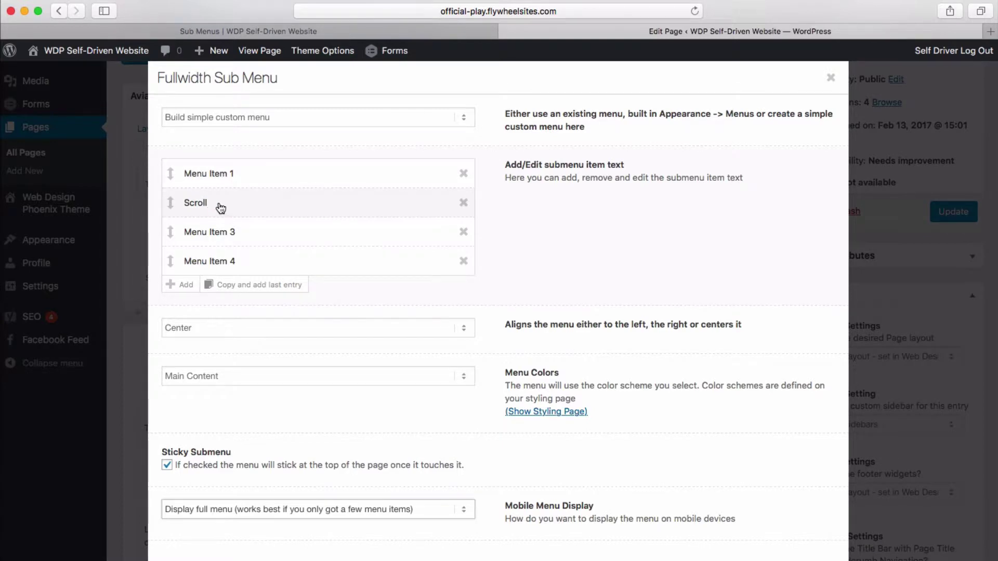
pyautogui.click(220, 208)
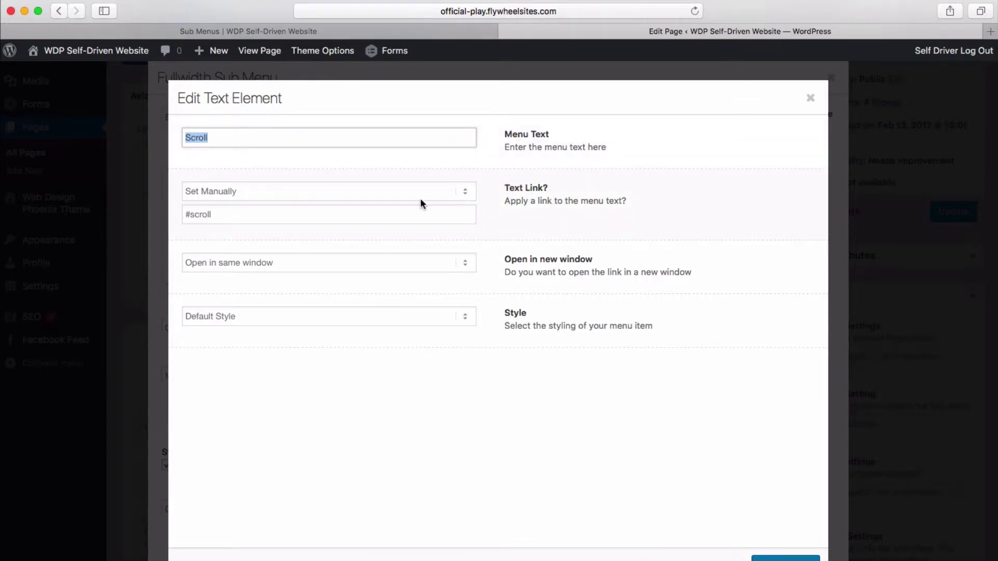
# - Keep the Scroll item's Text Link set manually to #scroll and save the item
pyautogui.click(399, 194)
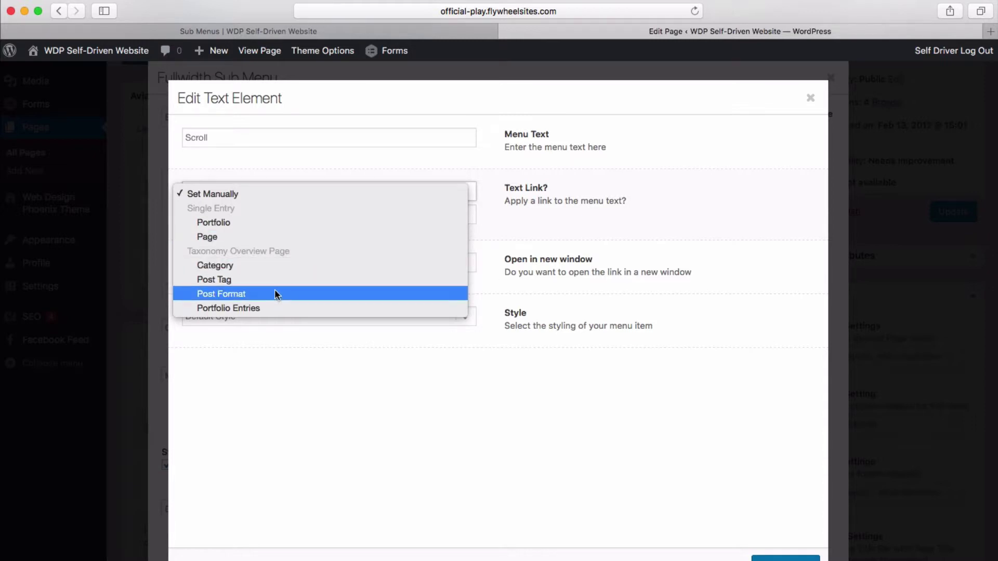
pyautogui.click(268, 194)
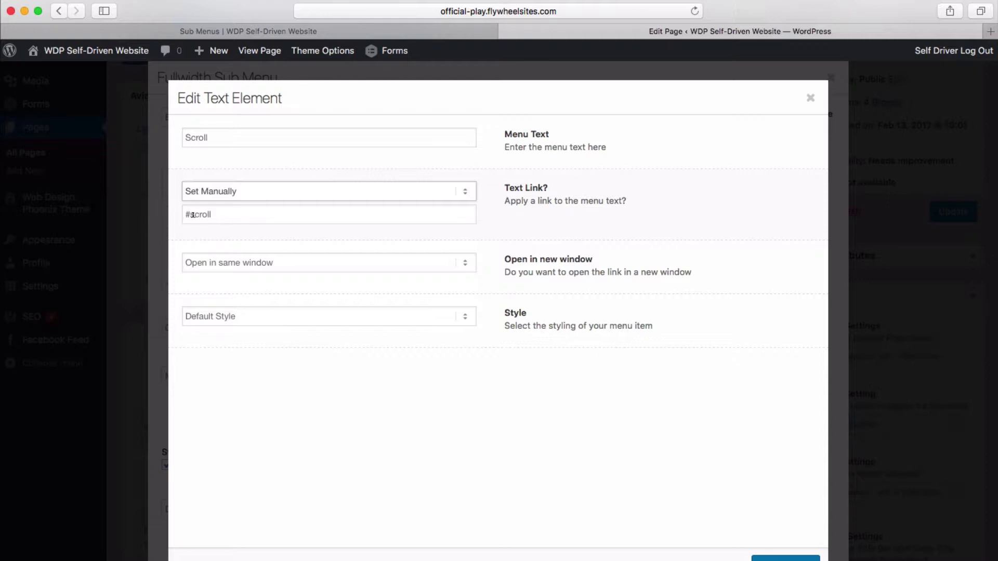
pyautogui.moveTo(215, 213)
pyautogui.mouseDown()
pyautogui.moveTo(186, 215)
pyautogui.moveTo(212, 214)
pyautogui.mouseUp()
pyautogui.click(213, 214)
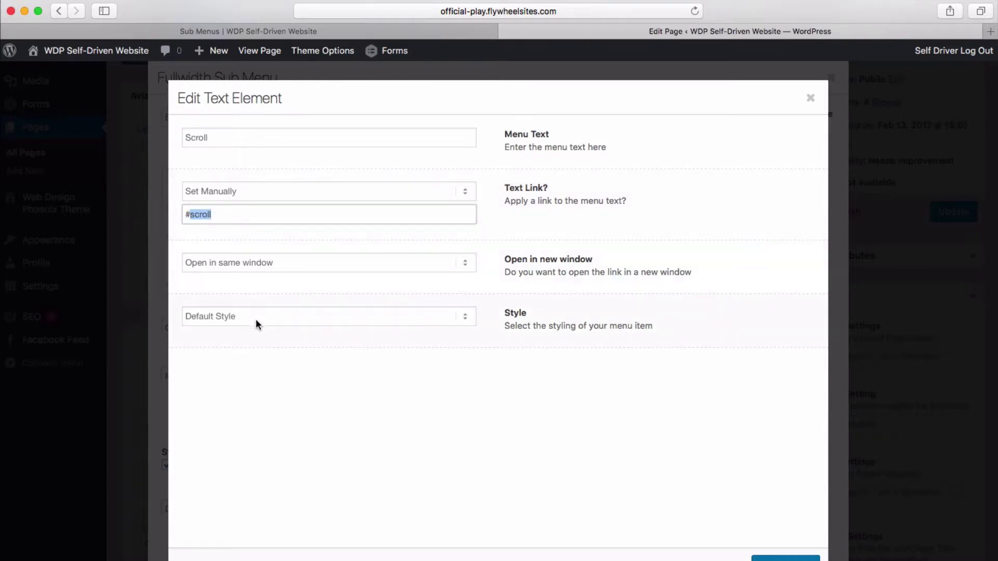
pyautogui.click(571, 262)
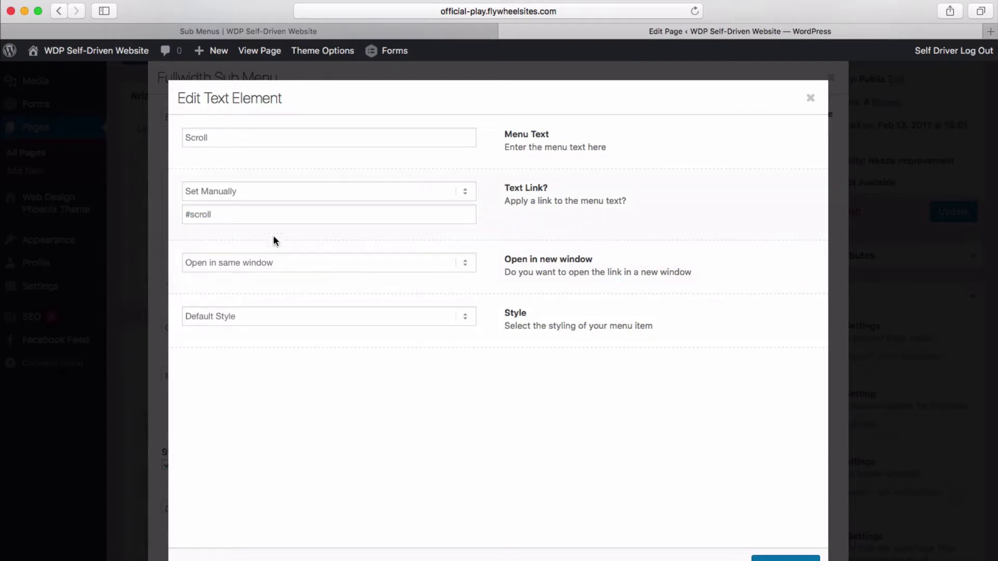
pyautogui.moveTo(219, 213); pyautogui.dragTo(177, 214)
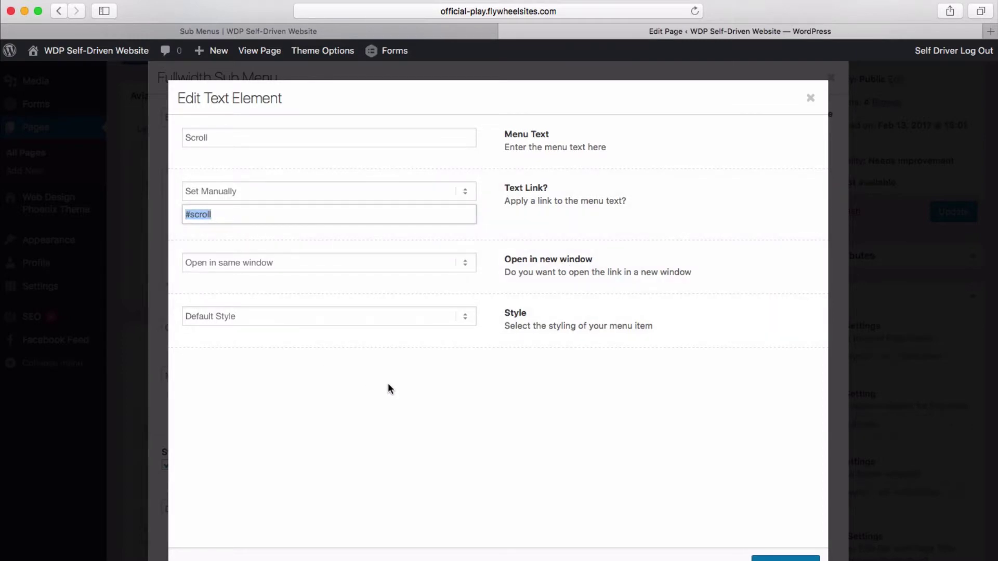
pyautogui.click(581, 240)
pyautogui.click(786, 559)
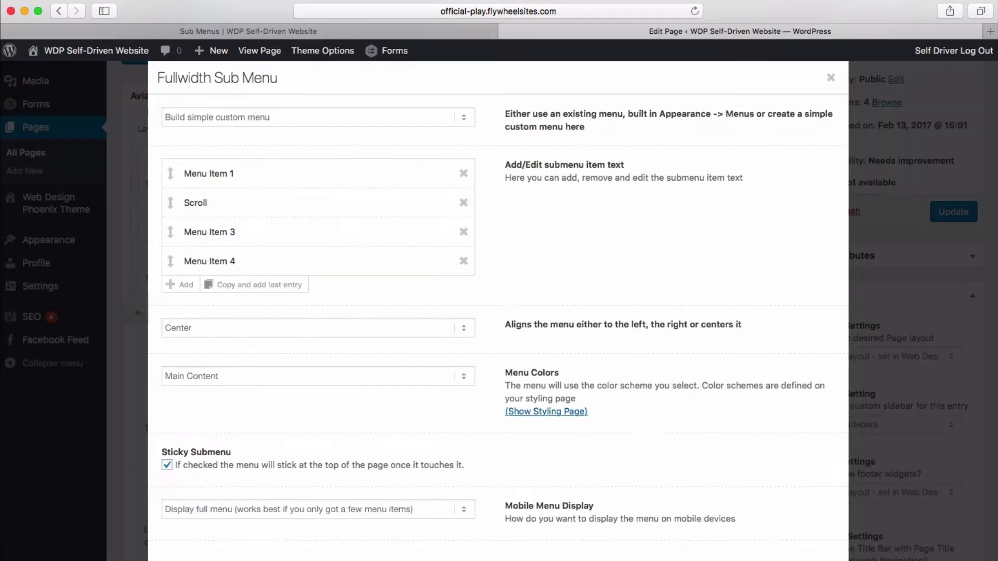
# - Close the Fullwidth Sub Menu settings and scroll the layout down to Color Section: Scroll
pyautogui.click(770, 556)
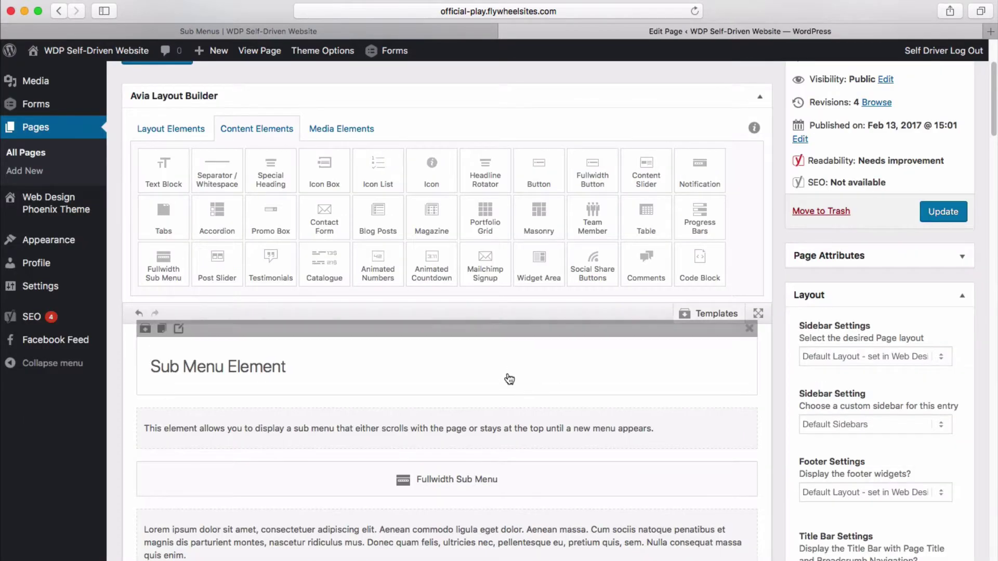
pyautogui.scroll(-5, 508, 384)
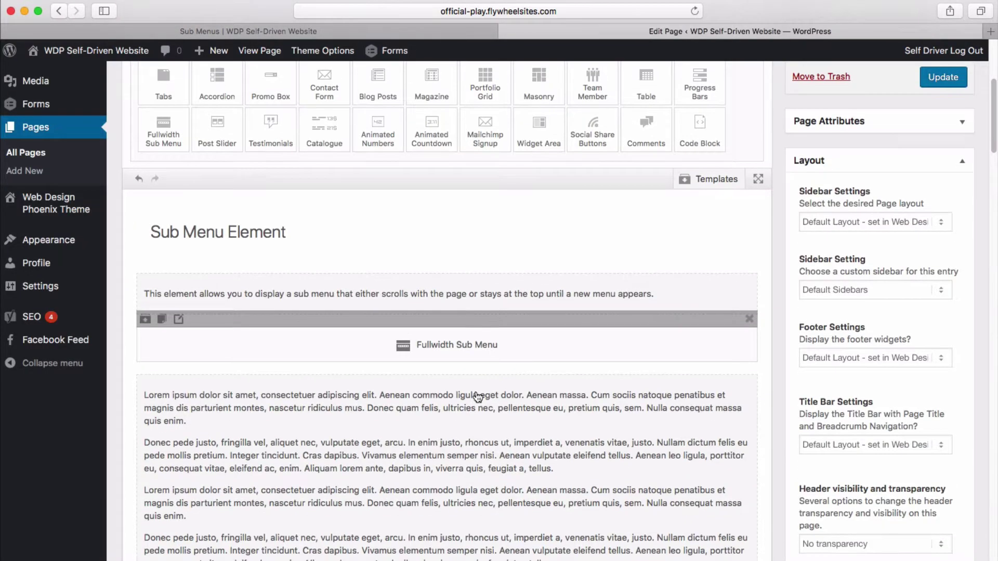
pyautogui.scroll(-3, 425, 465)
pyautogui.scroll(-2, 414, 446)
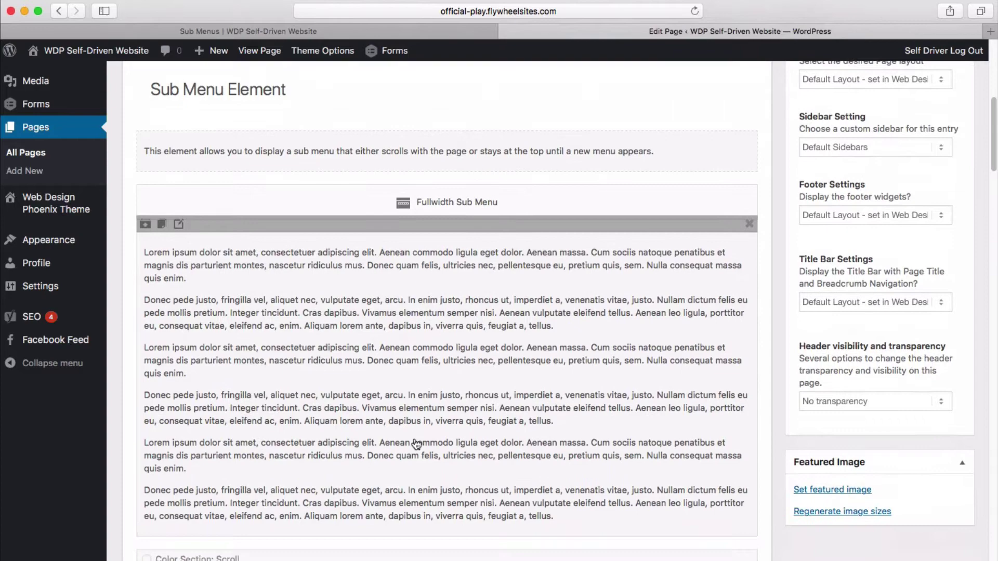
pyautogui.scroll(-7, 417, 443)
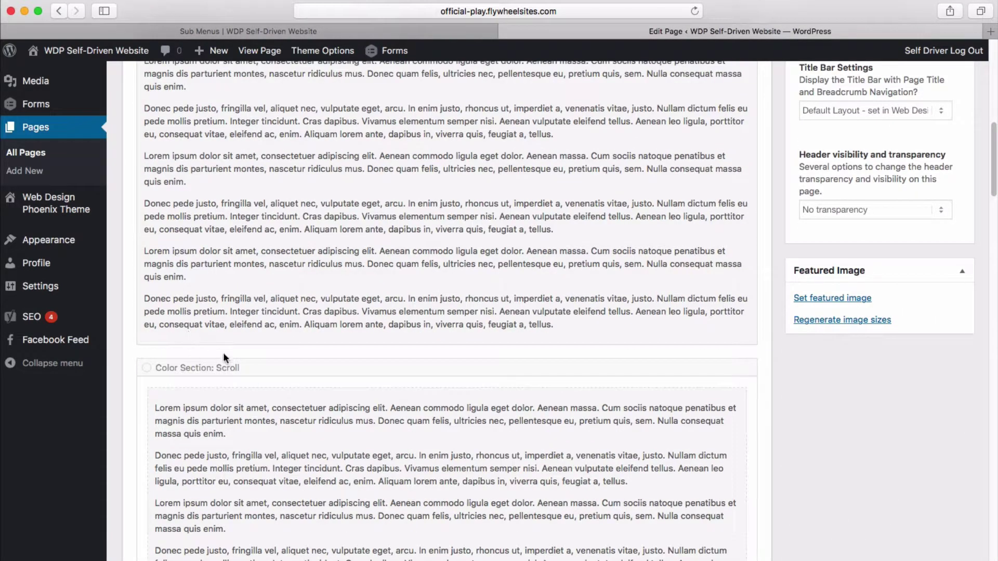
pyautogui.scroll(-2, 311, 291)
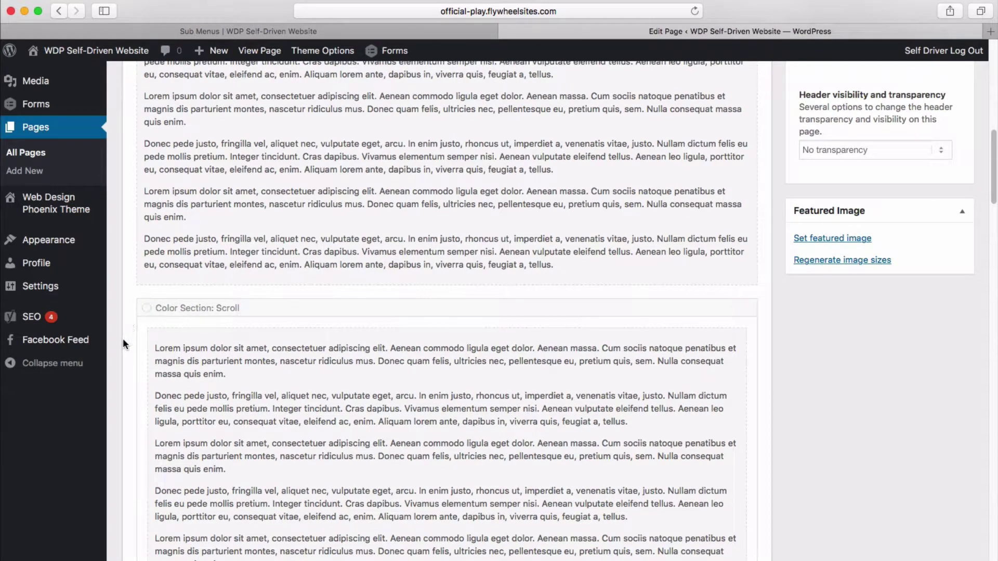
pyautogui.moveTo(179, 307); pyautogui.dragTo(183, 312)
pyautogui.click(178, 306)
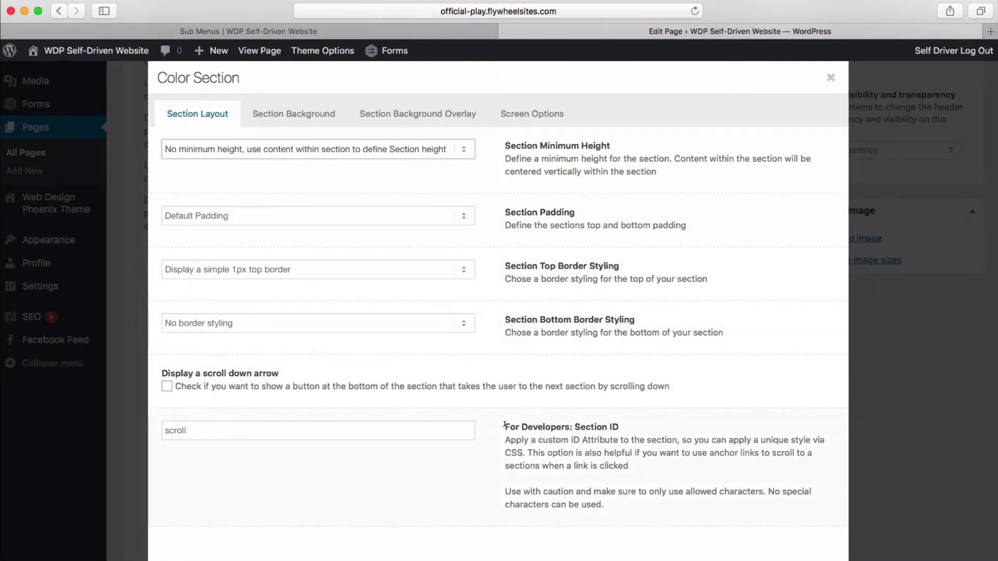
pyautogui.moveTo(504, 425); pyautogui.dragTo(614, 426)
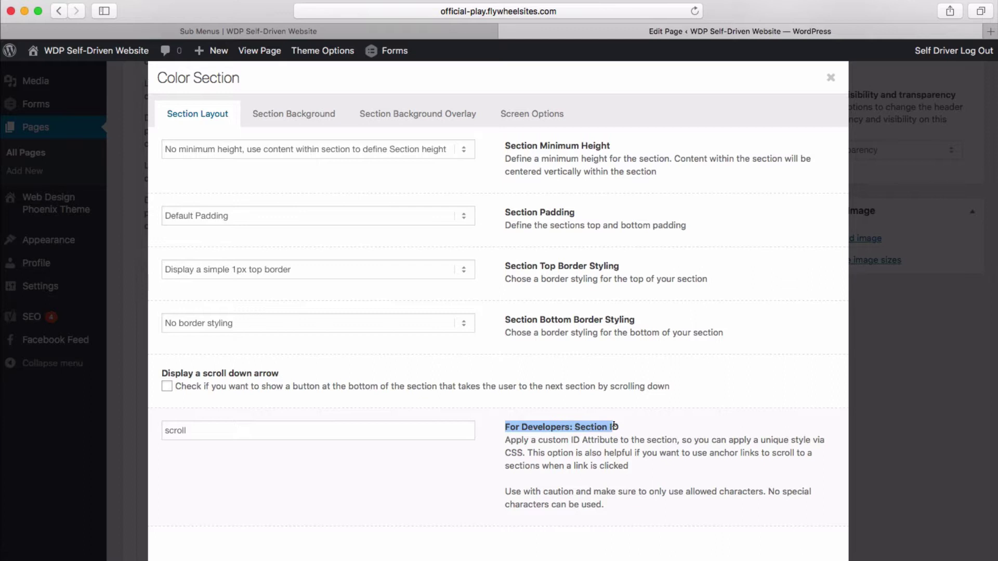
pyautogui.click(196, 429)
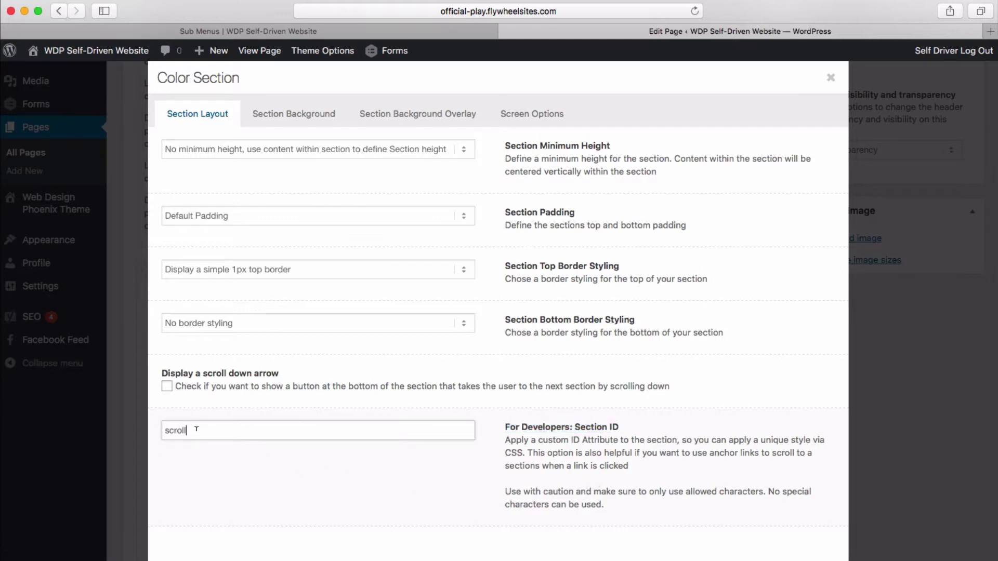
pyautogui.moveTo(197, 430); pyautogui.dragTo(159, 430)
pyautogui.press('Return')
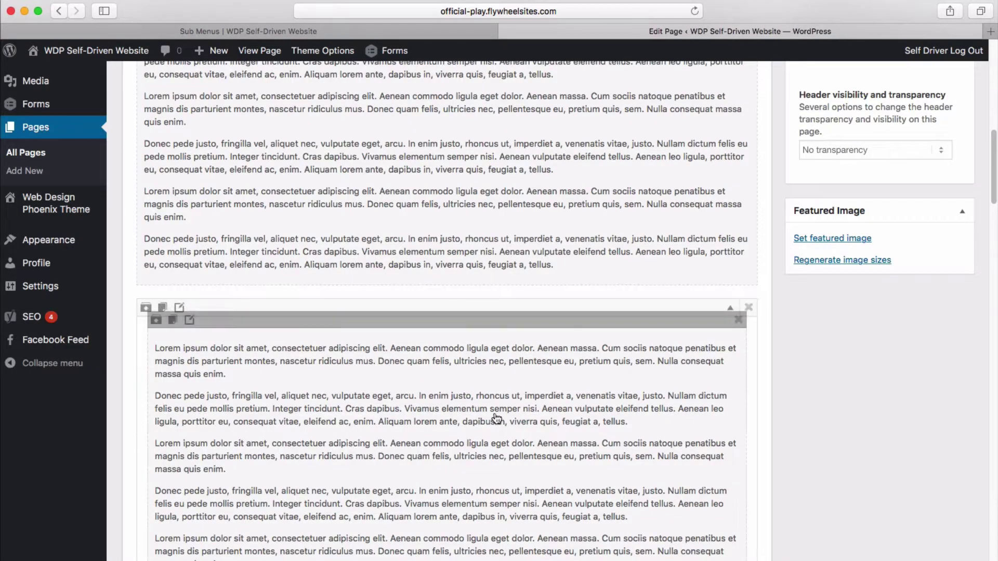
# - Confirm the Scroll item links to #scroll, close both dialogs, and update the page
pyautogui.scroll(5, 556, 473)
pyautogui.click(408, 371)
pyautogui.click(233, 211)
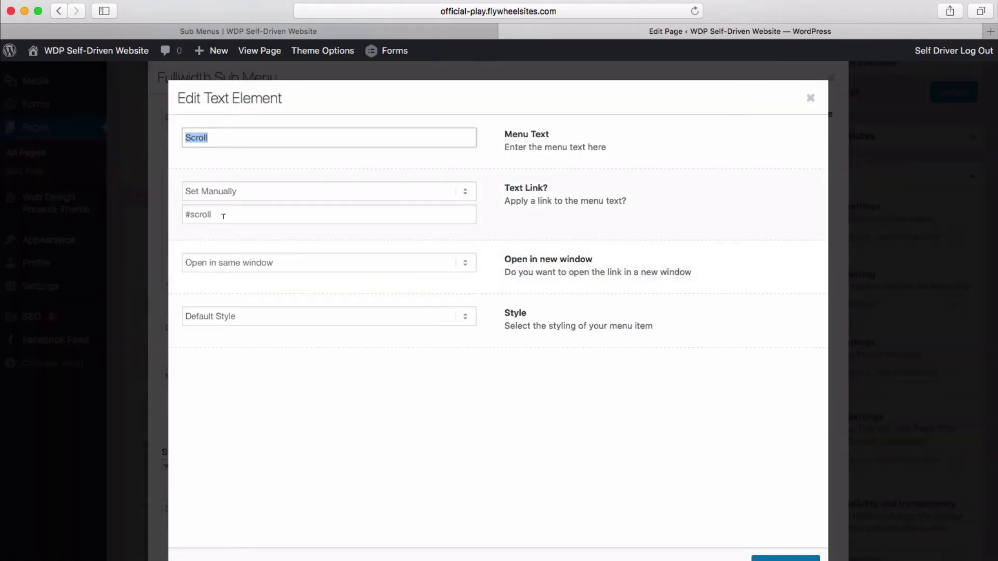
pyautogui.moveTo(223, 215); pyautogui.dragTo(184, 213)
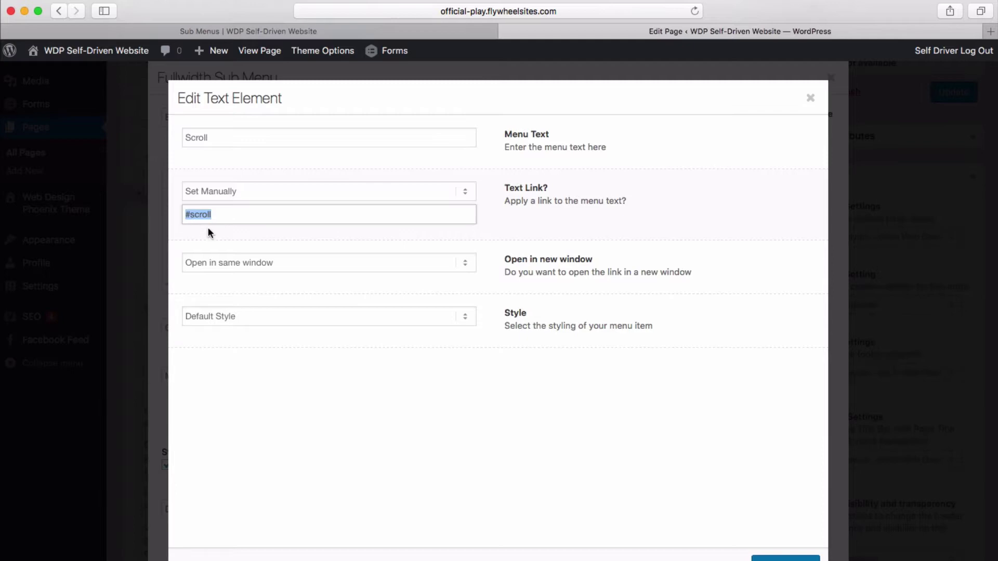
pyautogui.click(773, 559)
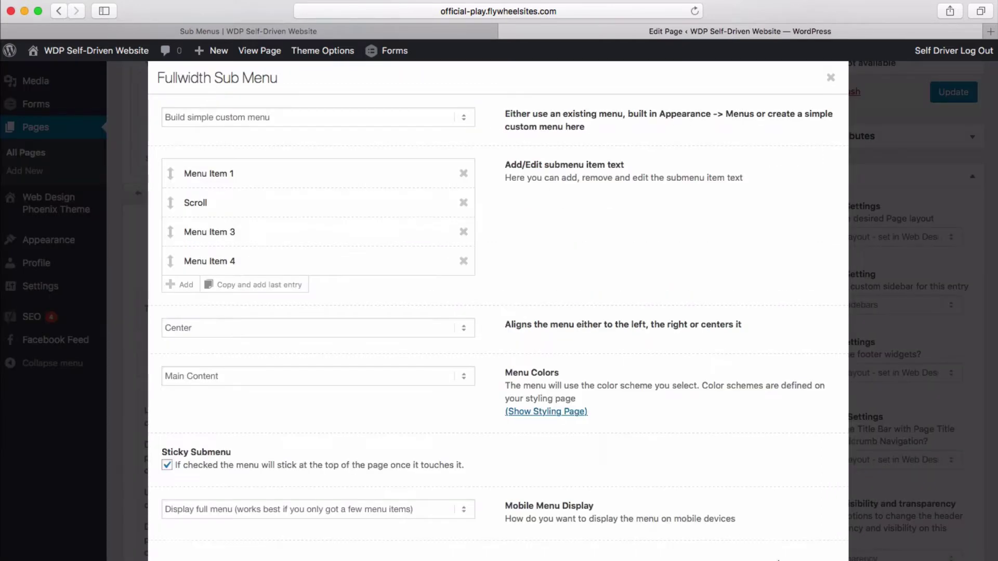
pyautogui.click(831, 77)
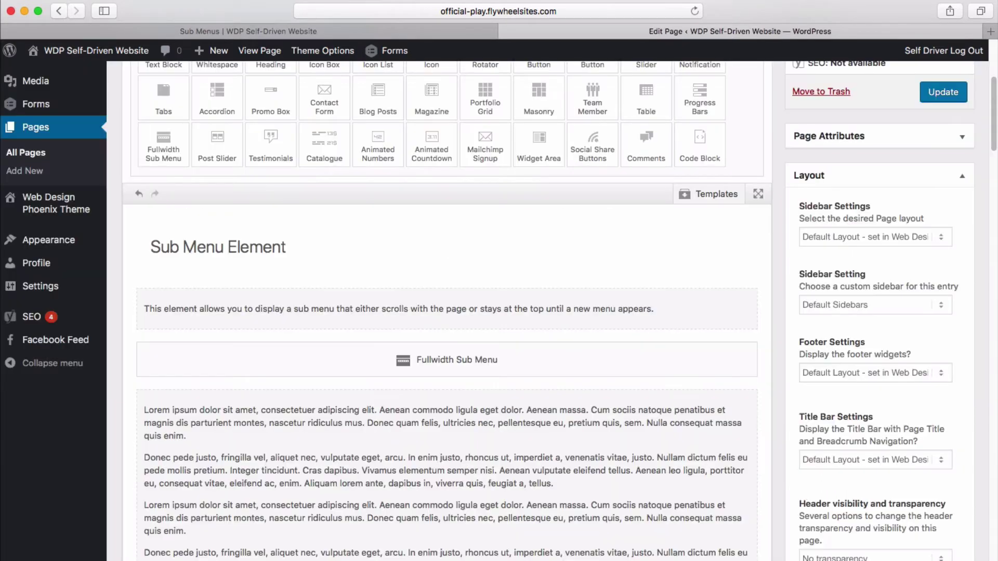
pyautogui.click(939, 98)
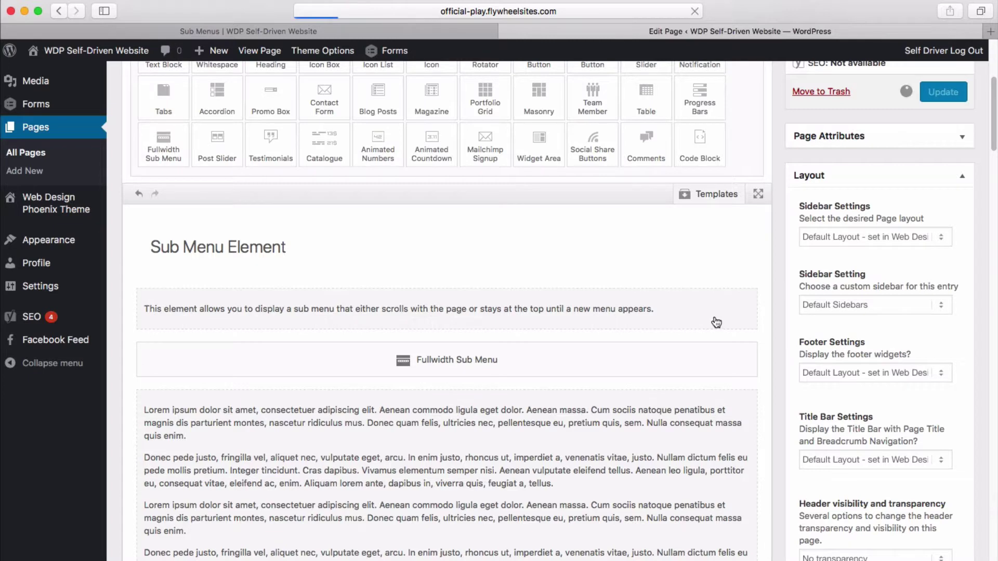
# - Reload the live Sub Menus page and click the Scroll sub menu item
pyautogui.click(270, 37)
pyautogui.click(694, 11)
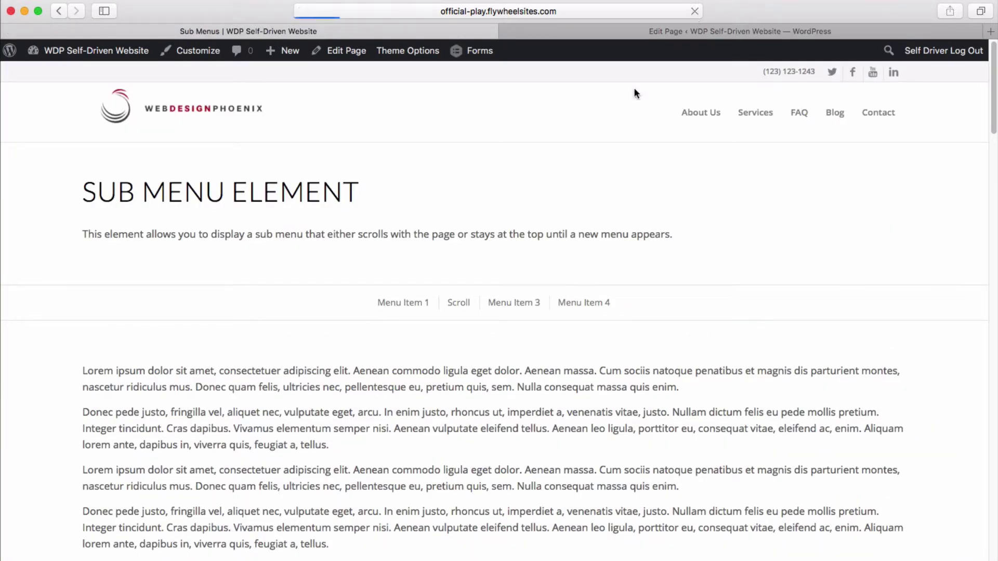
pyautogui.scroll(-3, 526, 354)
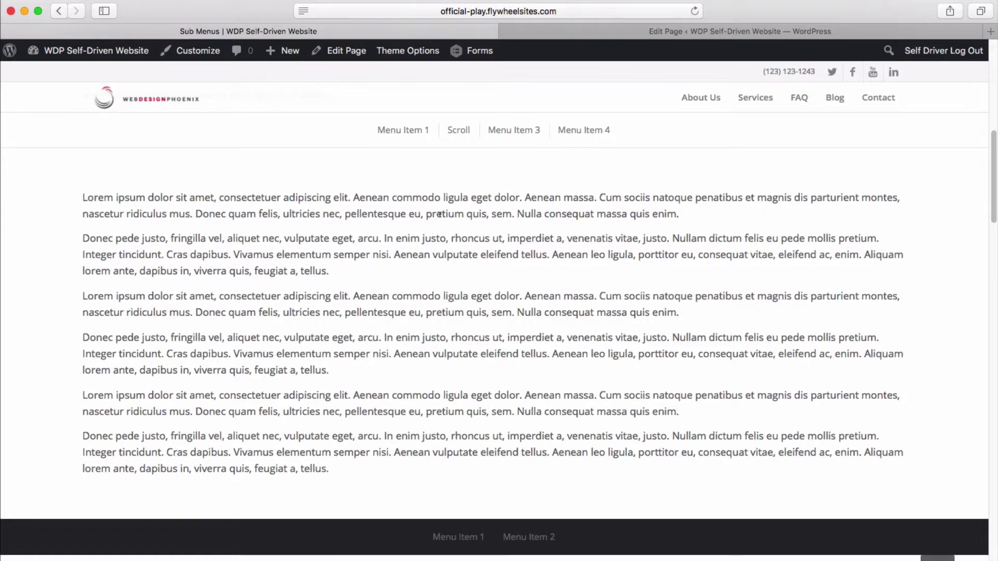
pyautogui.scroll(5, 406, 213)
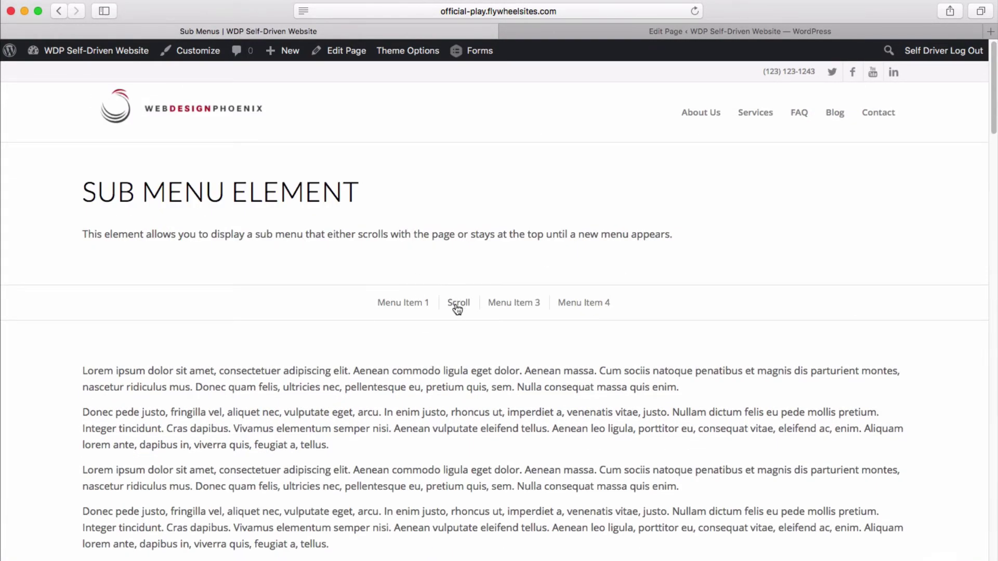
pyautogui.click(457, 303)
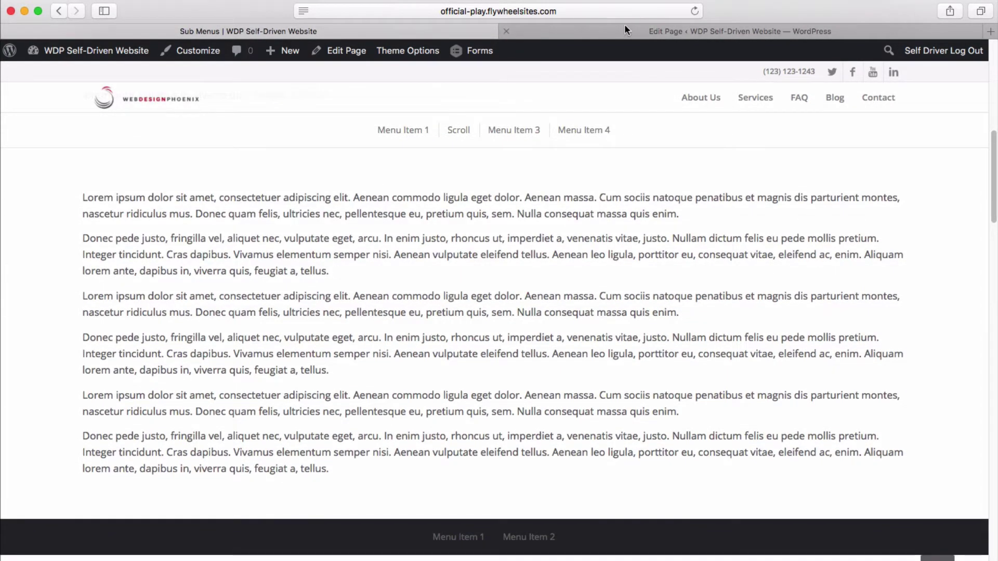
# - Confirm the page address ends in #scroll and review the scroll section's paragraphs
pyautogui.click(632, 11)
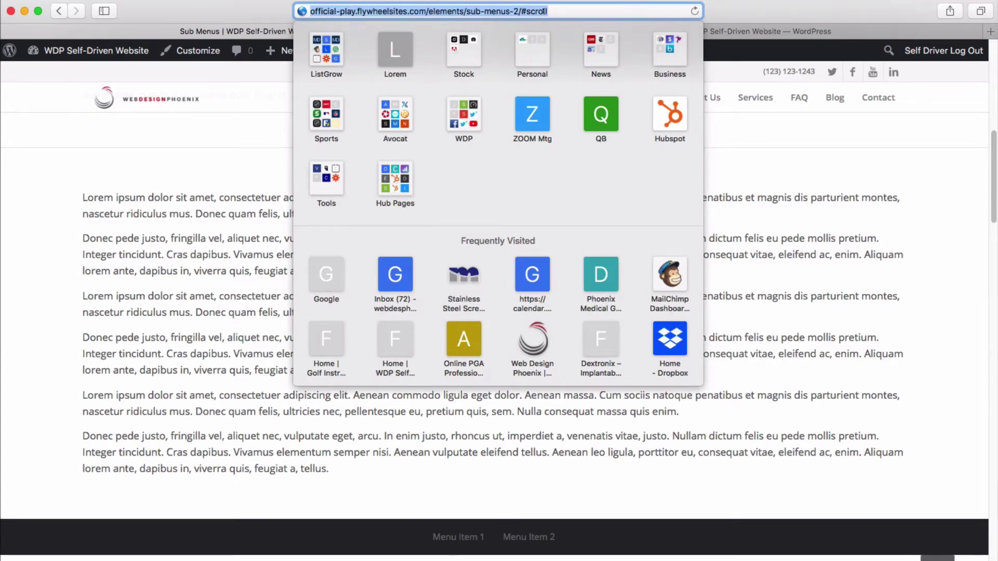
pyautogui.click(553, 11)
pyautogui.moveTo(538, 11); pyautogui.dragTo(311, 81)
pyautogui.click(195, 296)
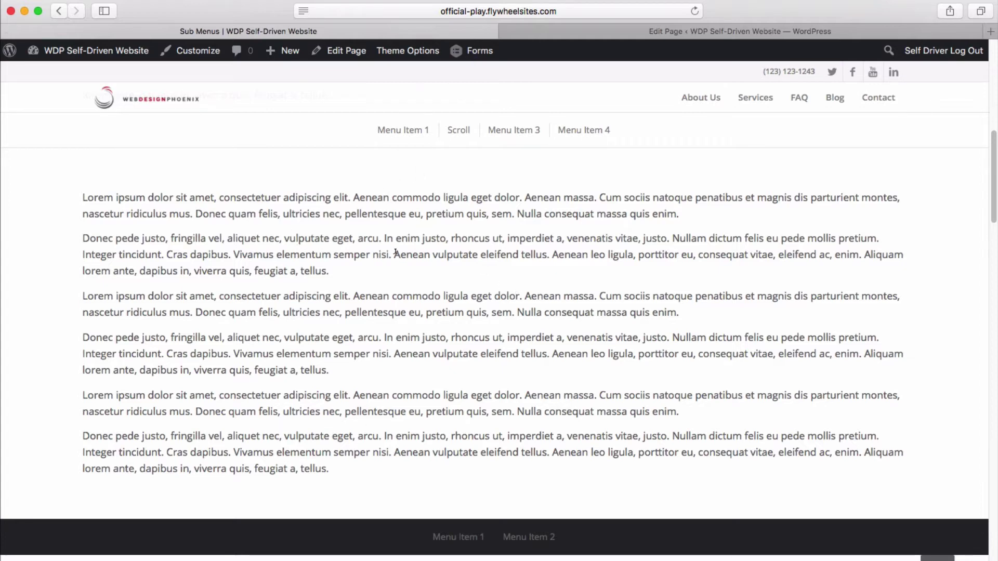
pyautogui.moveTo(515, 214); pyautogui.dragTo(270, 411)
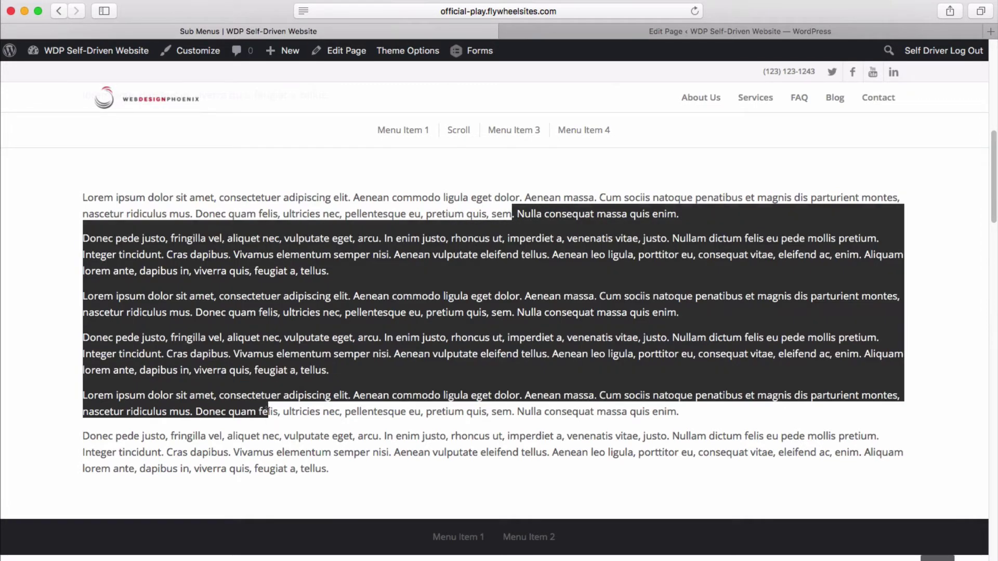
pyautogui.click(461, 386)
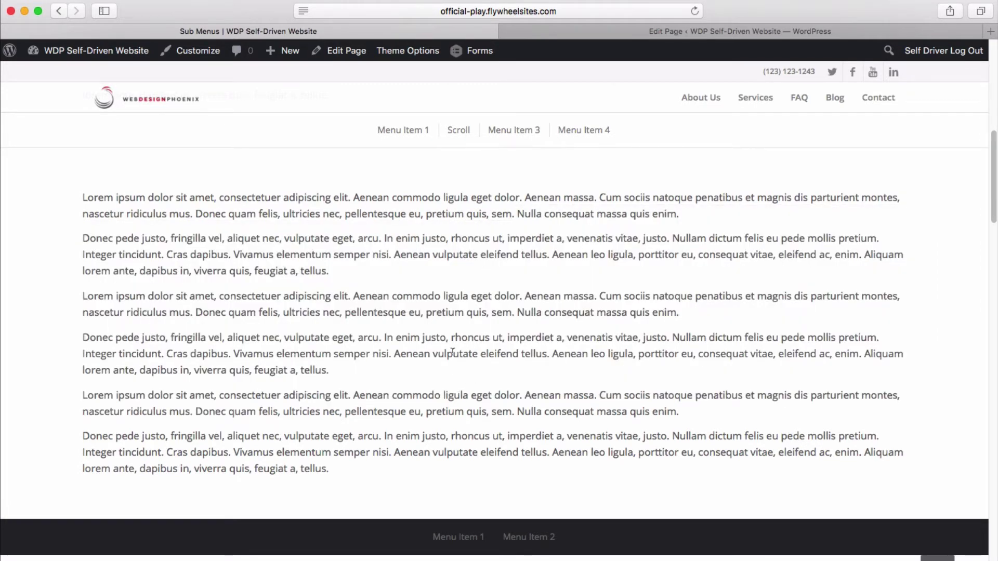
pyautogui.scroll(5, 424, 359)
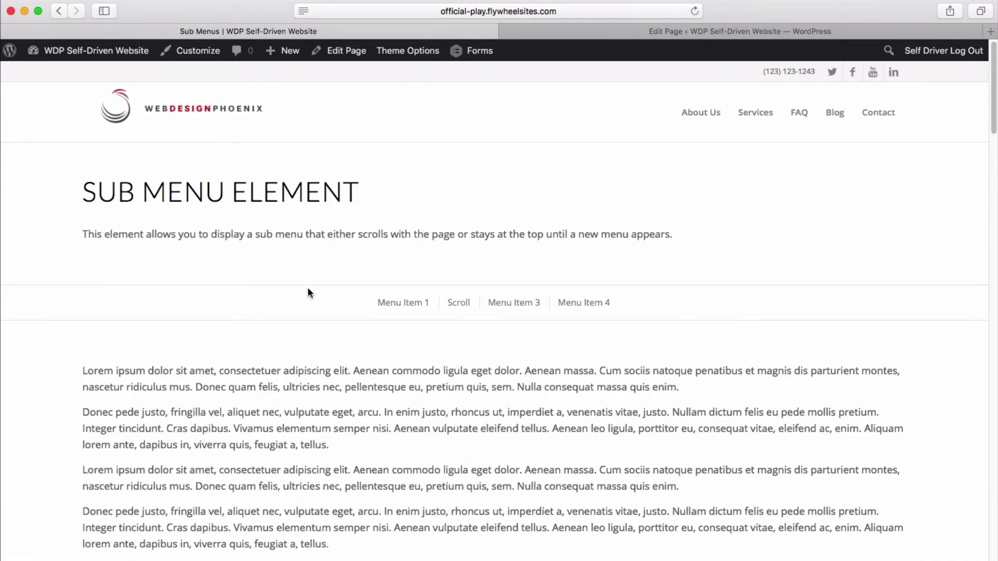